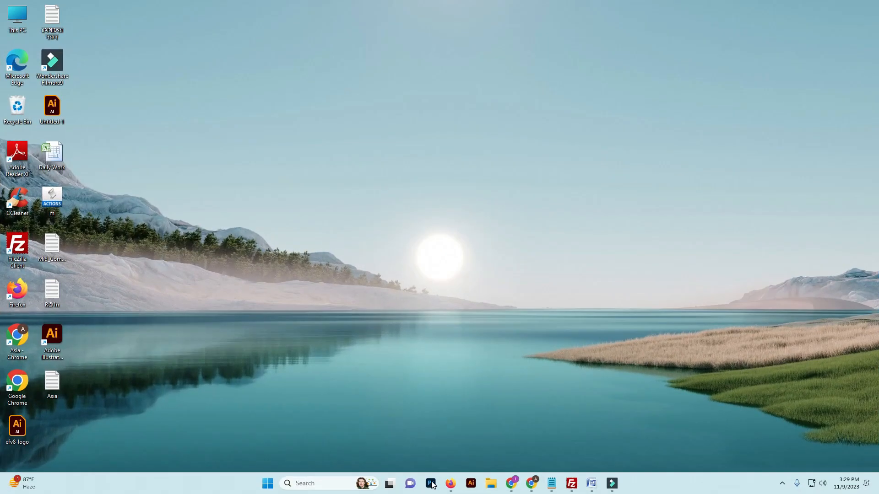
# - Open the image 081f54415f.jpg from the Clipping Images_Video > Images folder on drive E: in Photoshop
pyautogui.click(431, 484)
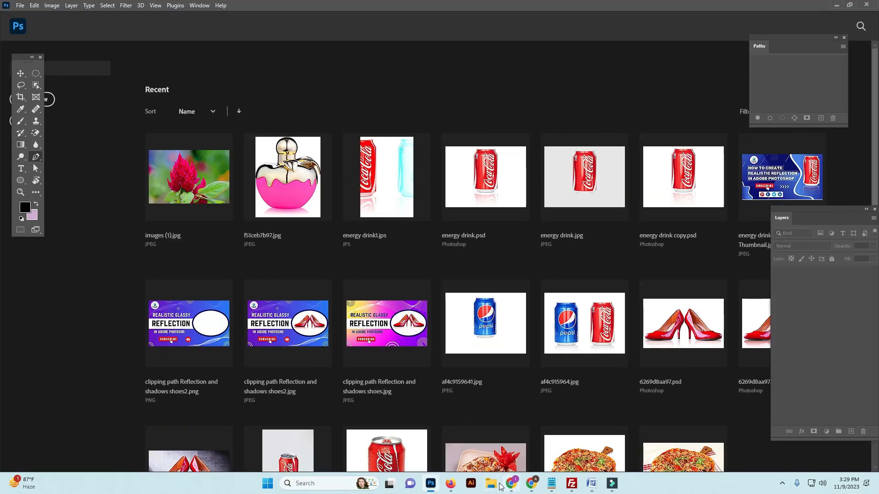
pyautogui.click(489, 482)
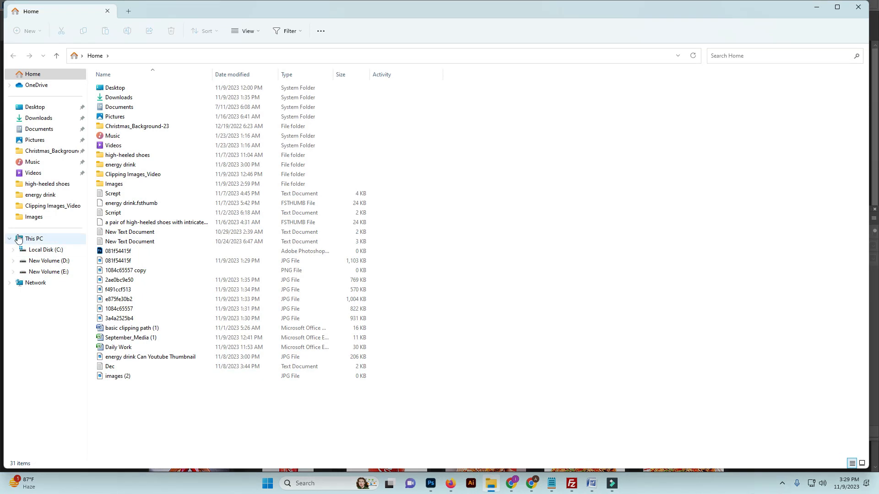
pyautogui.click(57, 271)
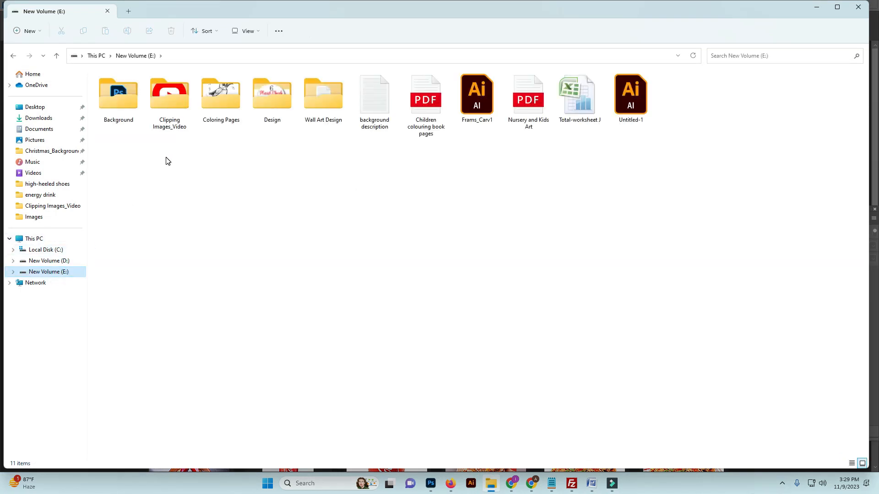
pyautogui.doubleClick(171, 105)
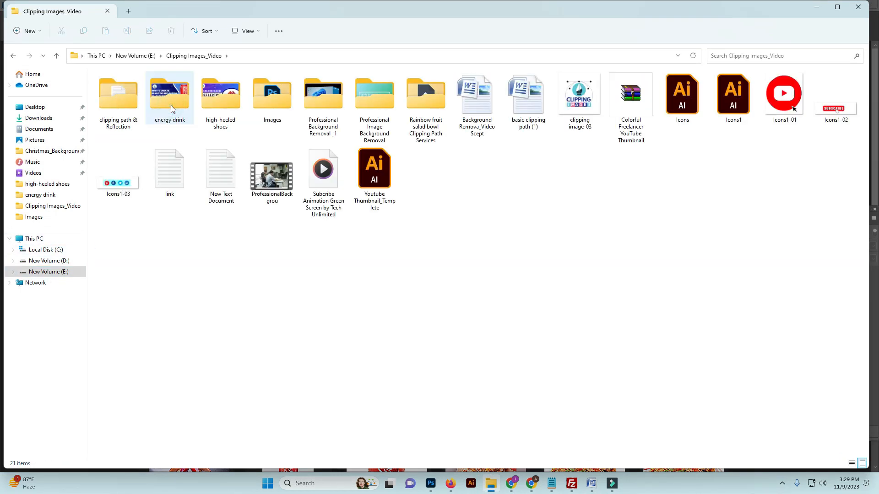
pyautogui.doubleClick(284, 99)
pyautogui.moveTo(258, 199); pyautogui.dragTo(367, 16)
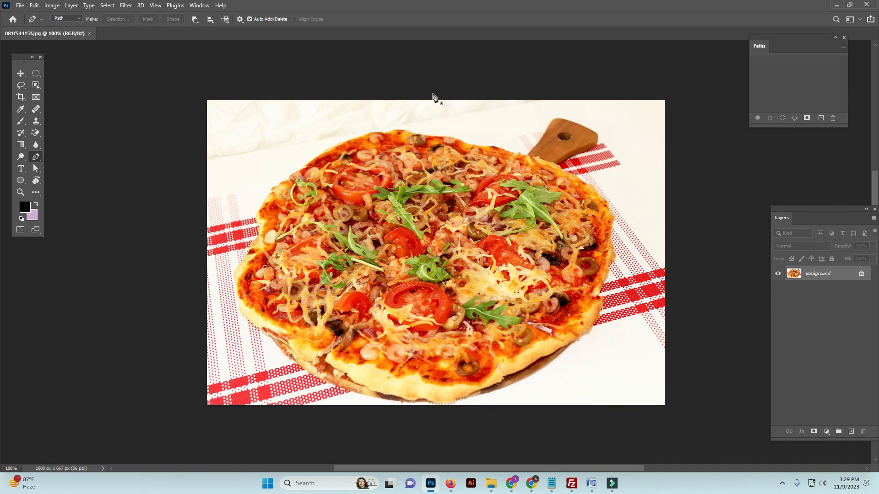
# - Create a new empty path and activate the standard Pen Tool
pyautogui.click(821, 119)
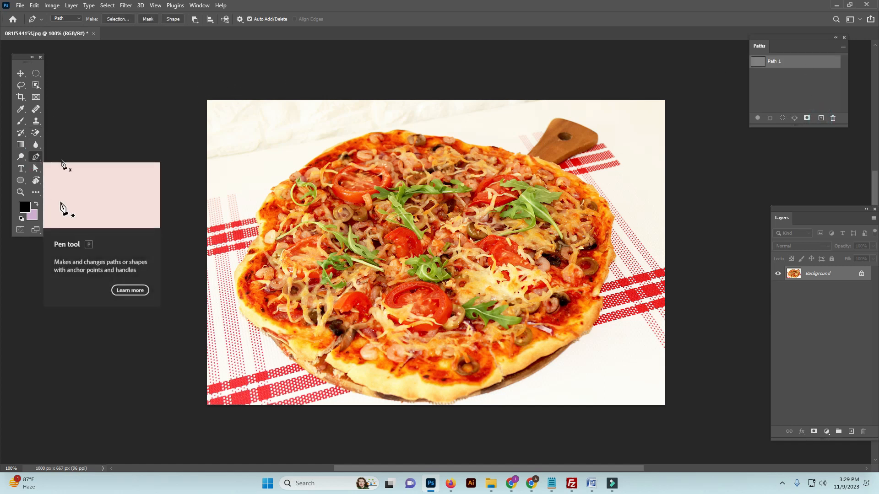
pyautogui.rightClick(34, 155)
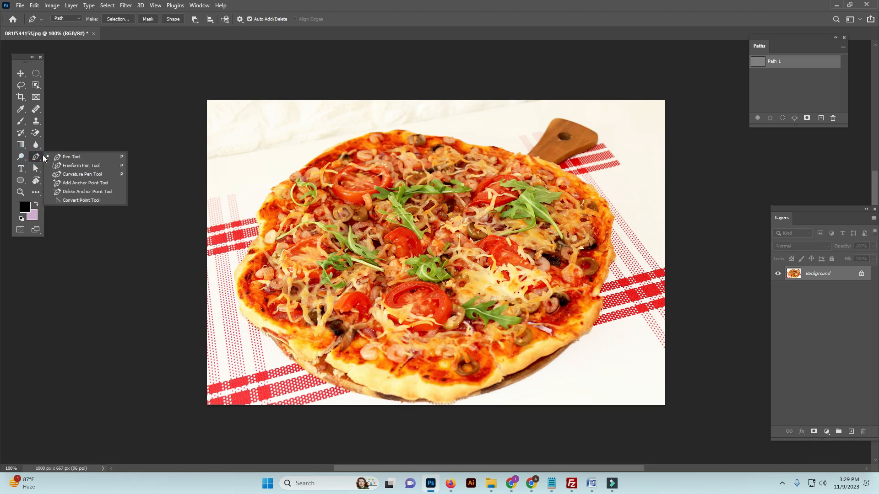
pyautogui.click(66, 158)
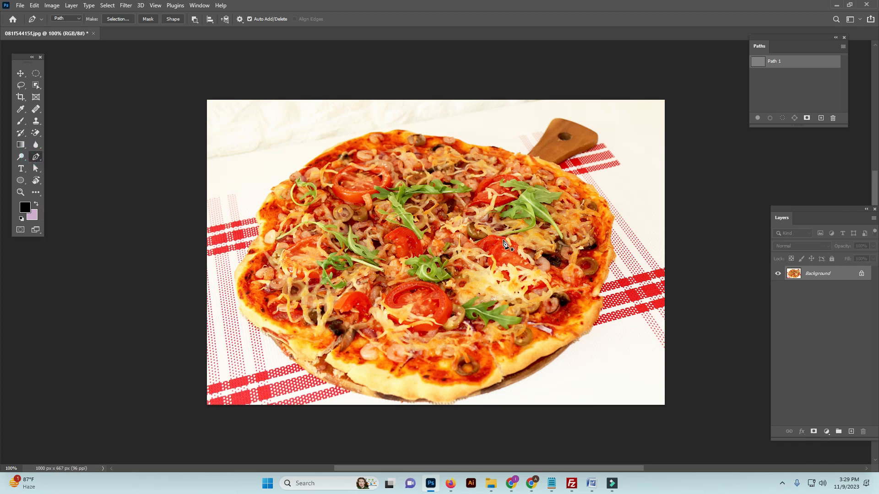
# - Start the path where the board handle's lower side meets the crust and trace the pizza's upper-right edge at 400% zoom
pyautogui.keyDown('ctrl'); pyautogui.click(586, 245); pyautogui.keyUp('ctrl')
pyautogui.keyDown('ctrl'); pyautogui.click(586, 245); pyautogui.keyUp('ctrl')
pyautogui.moveTo(508, 91); pyautogui.dragTo(528, 314)
pyautogui.keyDown('ctrl'); pyautogui.click(514, 293); pyautogui.keyUp('ctrl')
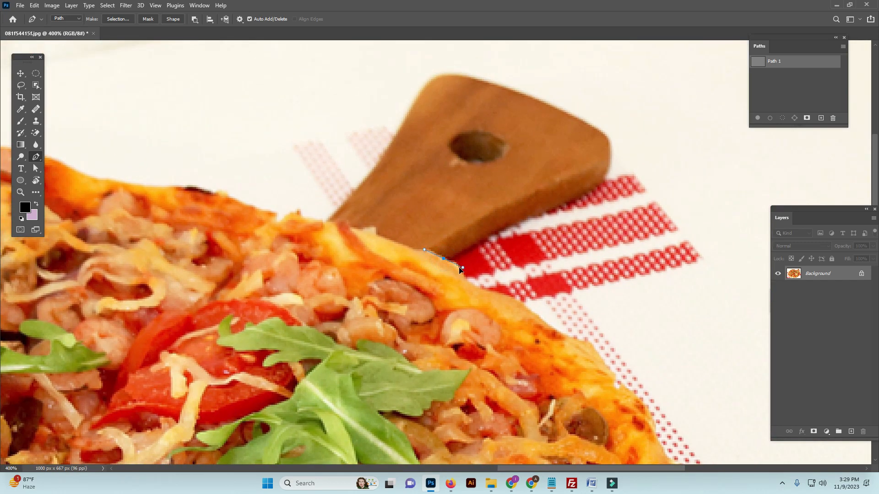
pyautogui.moveTo(470, 286); pyautogui.dragTo(507, 285)
pyautogui.click(433, 175)
pyautogui.scroll(-5, 506, 294)
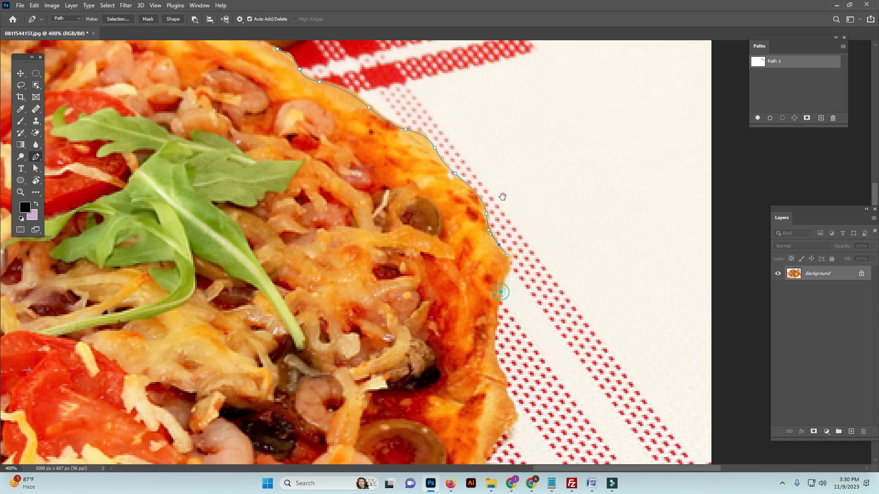
# - Continue the path down the pizza's right crust, following the bulges and the notch beside the striped cloth
pyautogui.moveTo(507, 189); pyautogui.dragTo(499, 205)
pyautogui.scroll(-2, 494, 238)
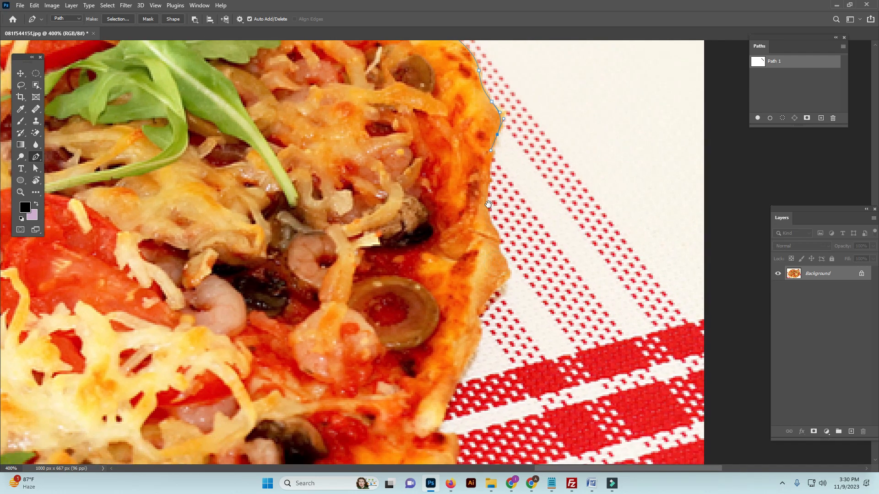
pyautogui.moveTo(498, 241); pyautogui.dragTo(496, 249)
pyautogui.scroll(-3, 498, 175)
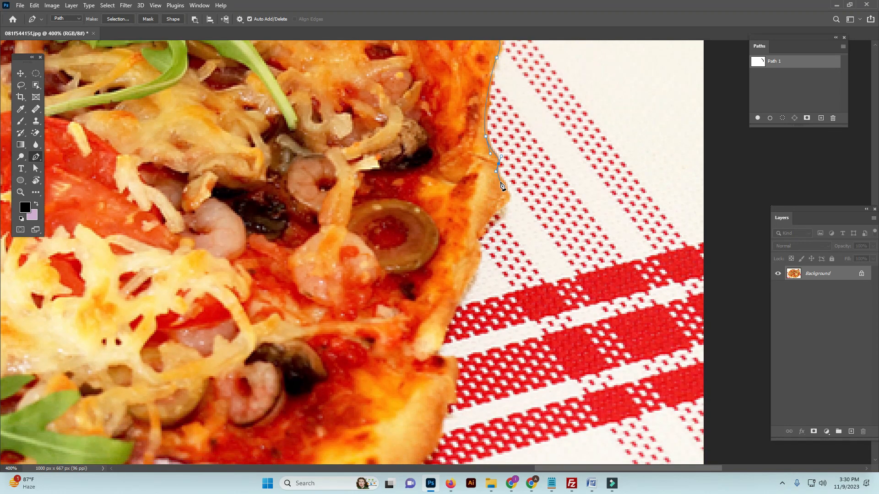
pyautogui.moveTo(504, 202); pyautogui.dragTo(518, 174)
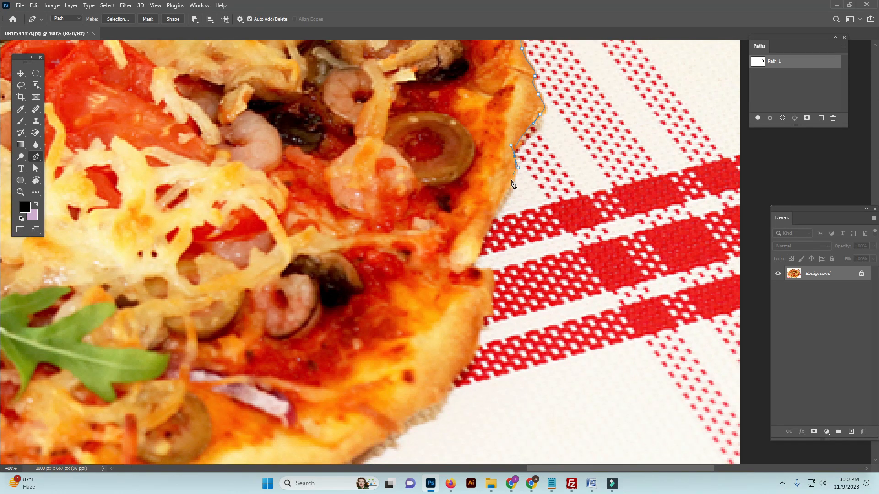
pyautogui.moveTo(505, 192)
pyautogui.mouseDown()
pyautogui.moveTo(494, 212)
pyautogui.moveTo(506, 176)
pyautogui.moveTo(497, 196)
pyautogui.mouseUp()
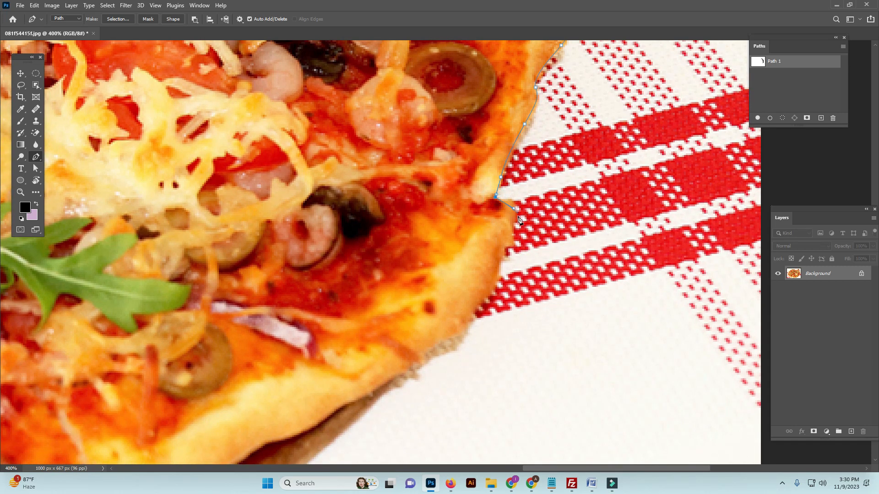
pyautogui.moveTo(505, 247); pyautogui.dragTo(554, 188)
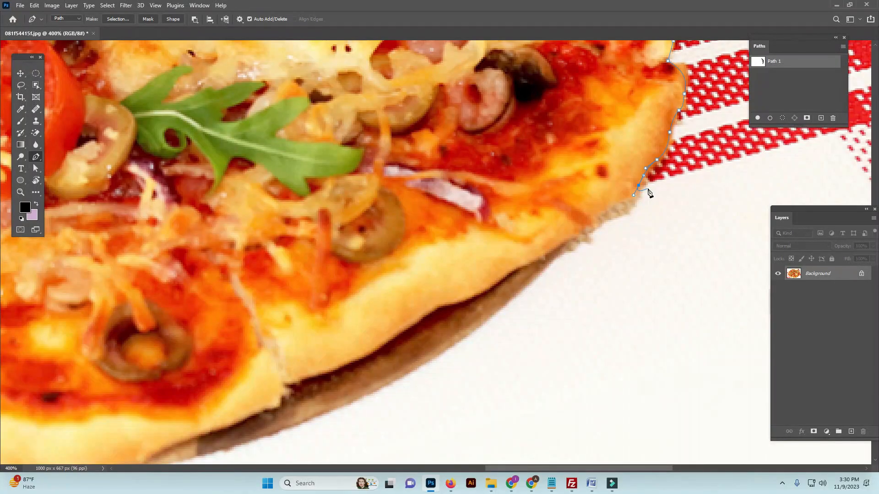
# - Extend the path around the lower-right crust and along the outer edge of the wooden board beneath it
pyautogui.click(633, 202)
pyautogui.moveTo(610, 215); pyautogui.dragTo(548, 266)
pyautogui.moveTo(455, 358); pyautogui.dragTo(462, 315)
pyautogui.moveTo(416, 330); pyautogui.dragTo(584, 265)
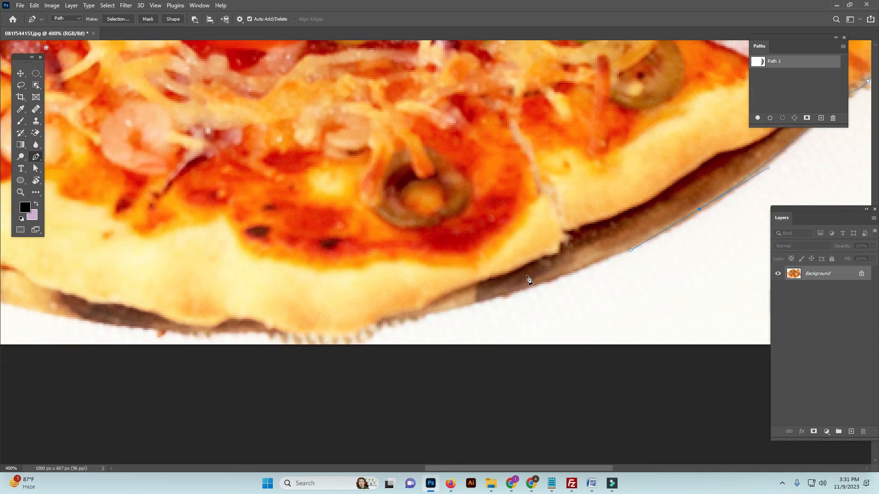
pyautogui.moveTo(515, 288); pyautogui.dragTo(580, 267)
pyautogui.moveTo(566, 274); pyautogui.dragTo(556, 283)
# - Carry the path along the pizza's bottom edge and up the lower-left side of the board and crust
pyautogui.moveTo(503, 285); pyautogui.dragTo(674, 282)
pyautogui.click(507, 273)
pyautogui.moveTo(348, 242); pyautogui.dragTo(406, 224)
pyautogui.moveTo(284, 134); pyautogui.dragTo(423, 227)
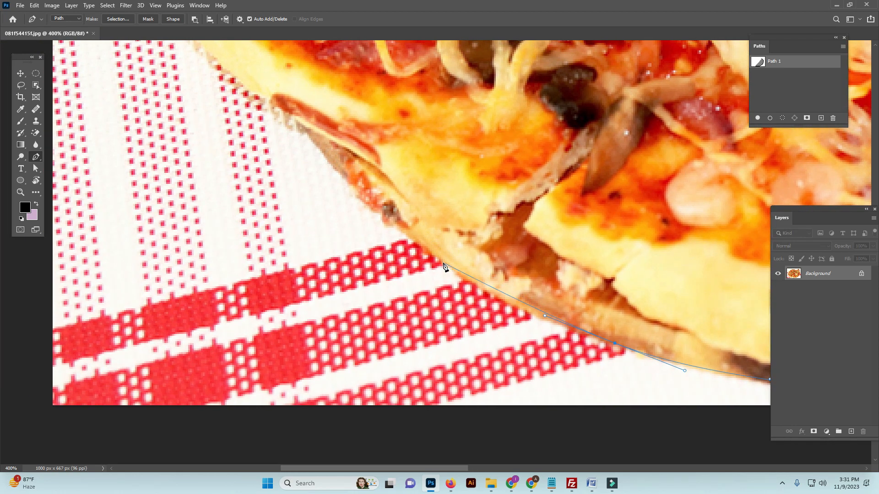
pyautogui.moveTo(443, 261); pyautogui.dragTo(506, 305)
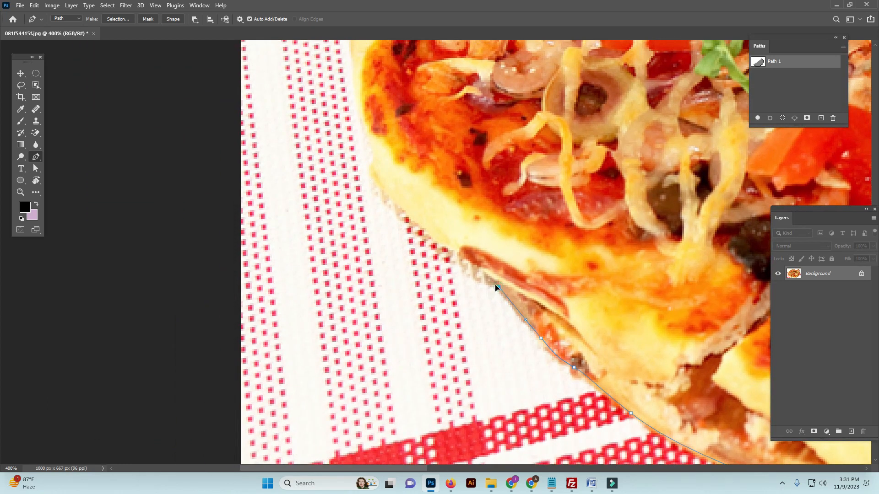
pyautogui.moveTo(466, 258); pyautogui.dragTo(489, 299)
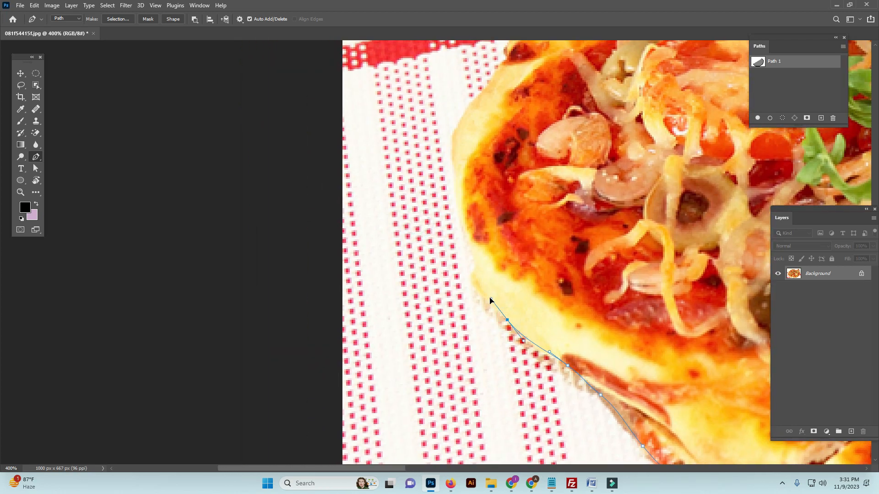
# - Trace the pizza's left crust upward with curved anchor points, past the red stripes of the cloth
pyautogui.moveTo(478, 266); pyautogui.dragTo(470, 231)
pyautogui.moveTo(468, 188); pyautogui.dragTo(484, 274)
pyautogui.moveTo(505, 241); pyautogui.dragTo(466, 322)
pyautogui.hotkey('ctrl', 'z')
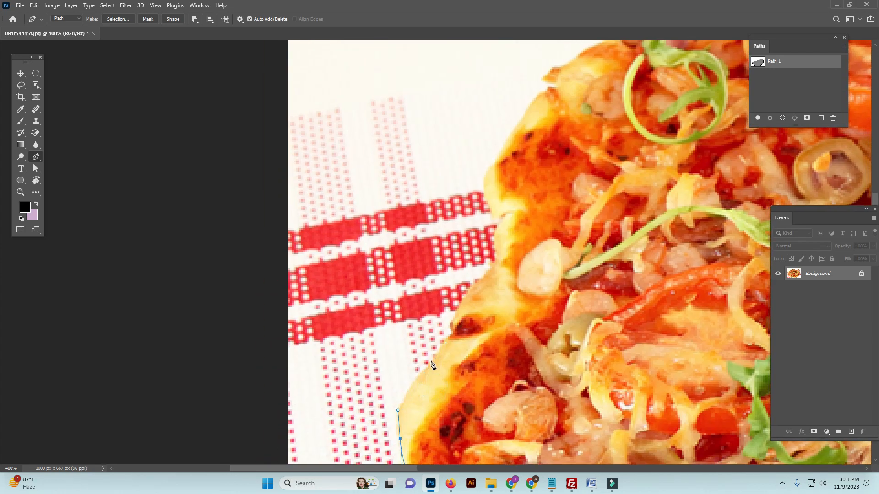
pyautogui.moveTo(431, 366); pyautogui.dragTo(449, 342)
pyautogui.moveTo(420, 377); pyautogui.dragTo(458, 315)
pyautogui.moveTo(485, 276); pyautogui.dragTo(477, 367)
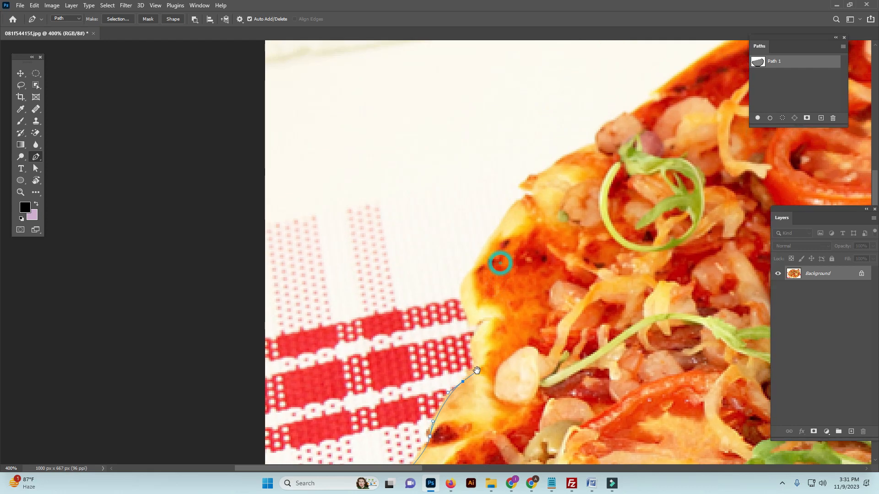
# - Follow the indentation in the left crust and continue the path along the pizza's upper-left edge
pyautogui.click(473, 353)
pyautogui.click(476, 321)
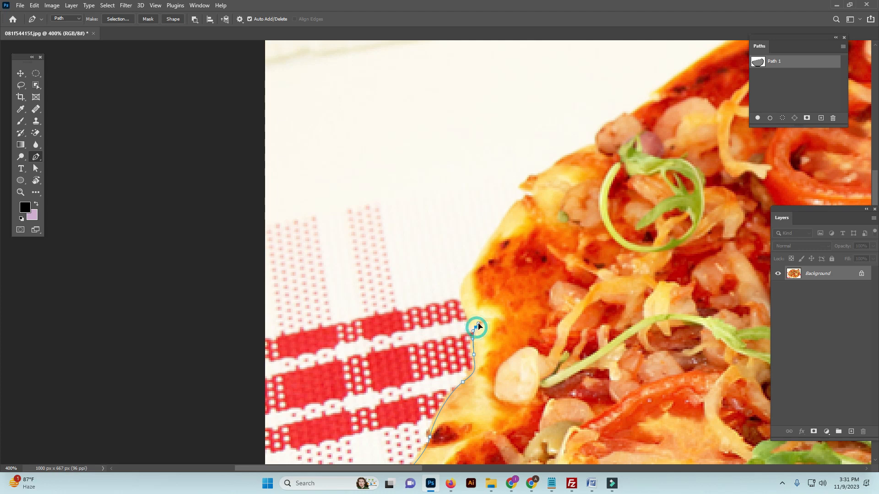
pyautogui.moveTo(508, 277); pyautogui.dragTo(497, 325)
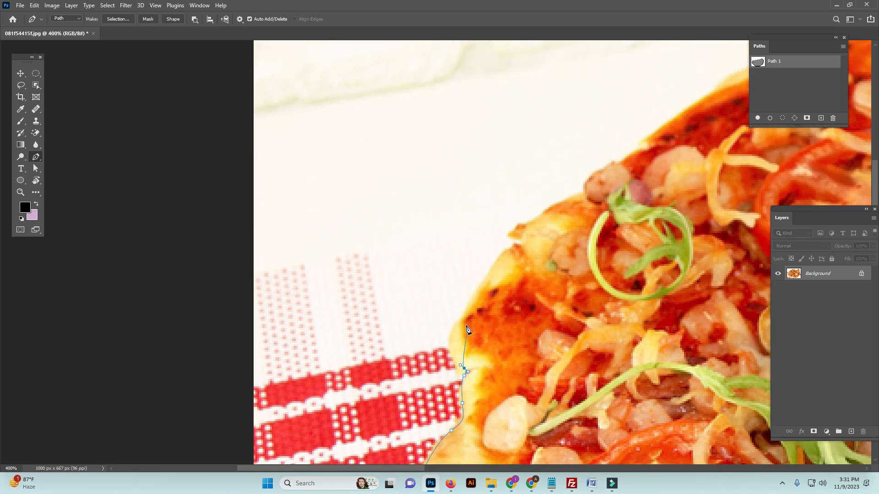
pyautogui.click(457, 324)
pyautogui.moveTo(482, 283); pyautogui.dragTo(492, 267)
pyautogui.moveTo(510, 268); pyautogui.dragTo(449, 336)
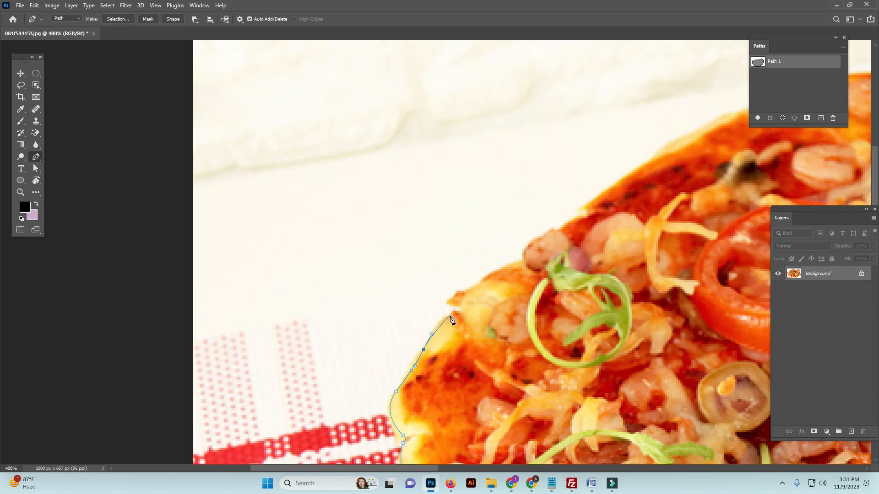
# - Trace the pizza's top crust from the upper-left shrimp across to just before the wooden handle
pyautogui.moveTo(461, 306); pyautogui.dragTo(373, 320)
pyautogui.moveTo(471, 260); pyautogui.dragTo(377, 310)
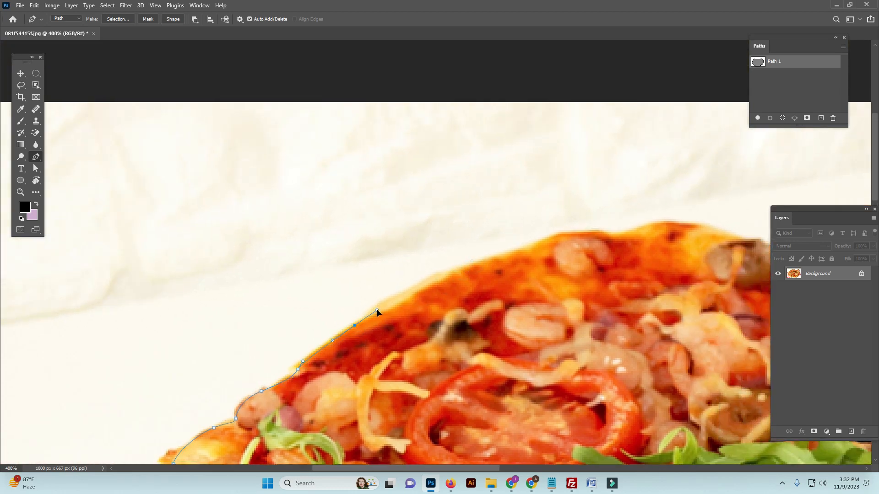
pyautogui.moveTo(439, 277); pyautogui.dragTo(463, 270)
pyautogui.moveTo(541, 267); pyautogui.dragTo(494, 323)
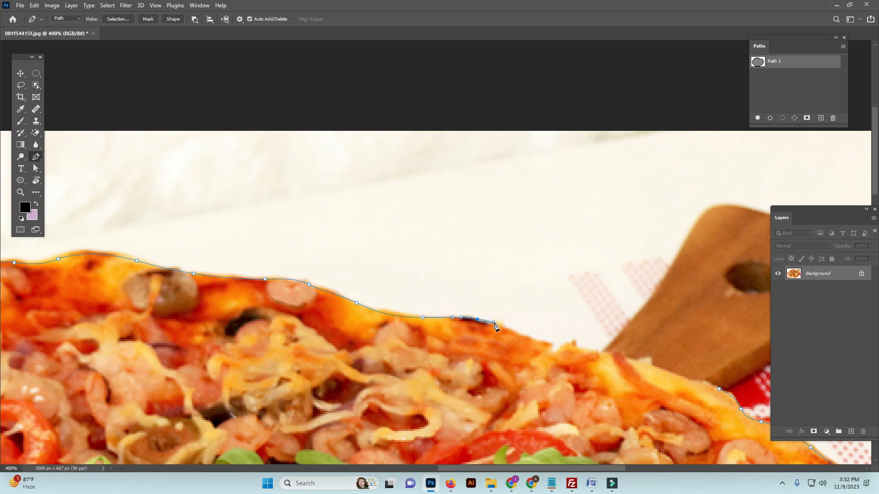
pyautogui.moveTo(525, 350); pyautogui.dragTo(412, 352)
# - Outline the wooden board's handle and close the path at its starting anchor point on the crust
pyautogui.click(391, 310)
pyautogui.moveTo(434, 312); pyautogui.dragTo(433, 344)
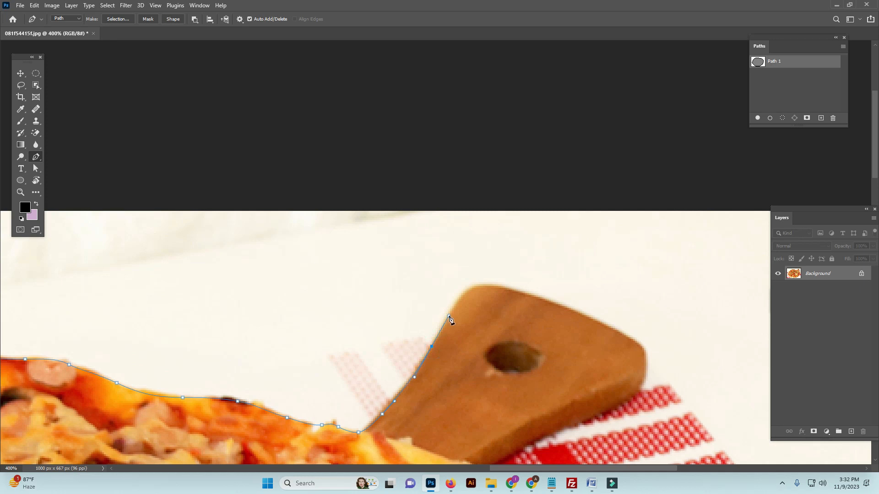
pyautogui.moveTo(491, 300); pyautogui.dragTo(457, 346)
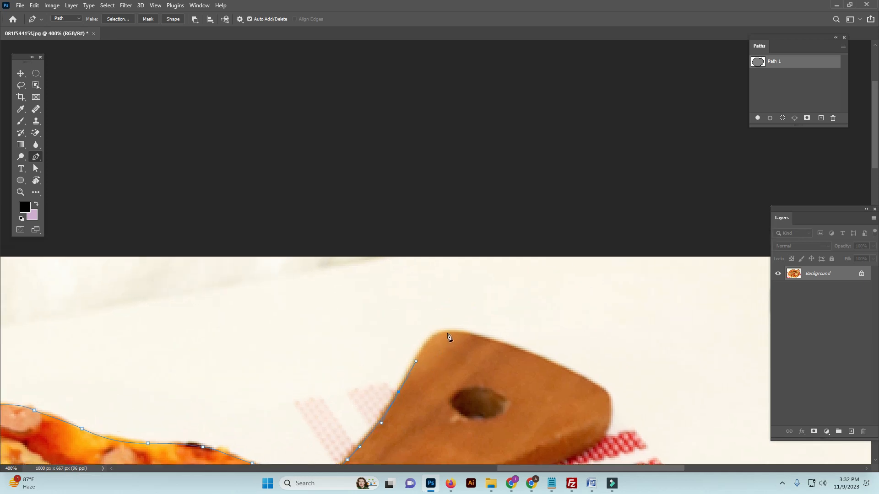
pyautogui.moveTo(517, 352); pyautogui.dragTo(463, 347)
pyautogui.moveTo(403, 370); pyautogui.dragTo(465, 325)
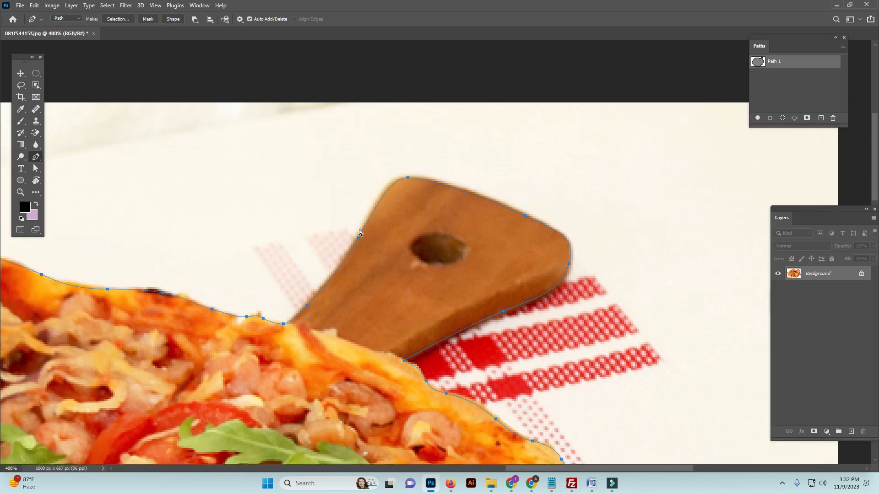
# - Examine the closed path around the entire pizza and the board handle
pyautogui.hotkey('ctrl', '-')
pyautogui.hotkey('ctrl', '-')
pyautogui.hotkey('ctrl', '-')
pyautogui.hotkey('ctrl', '-')
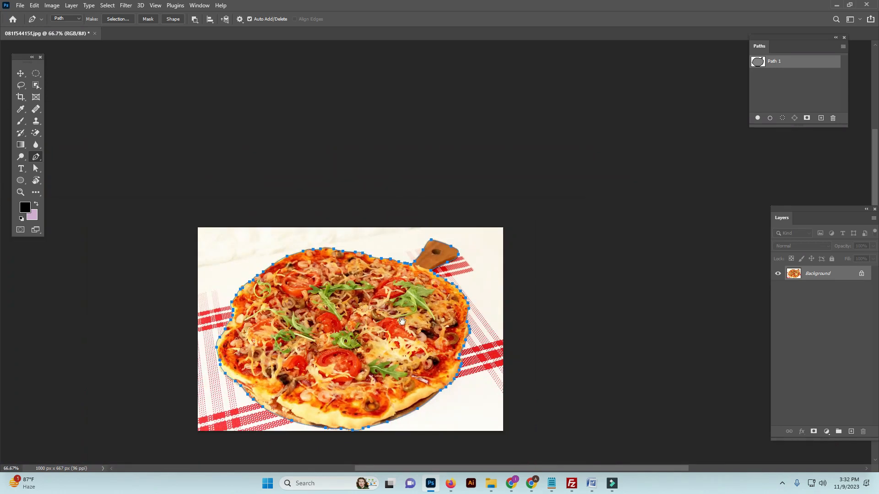
pyautogui.moveTo(401, 321); pyautogui.dragTo(498, 239)
pyautogui.hotkey('ctrl', '+')
pyautogui.moveTo(460, 326); pyautogui.dragTo(523, 340)
pyautogui.moveTo(424, 259); pyautogui.dragTo(401, 311)
pyautogui.moveTo(577, 286); pyautogui.dragTo(532, 197)
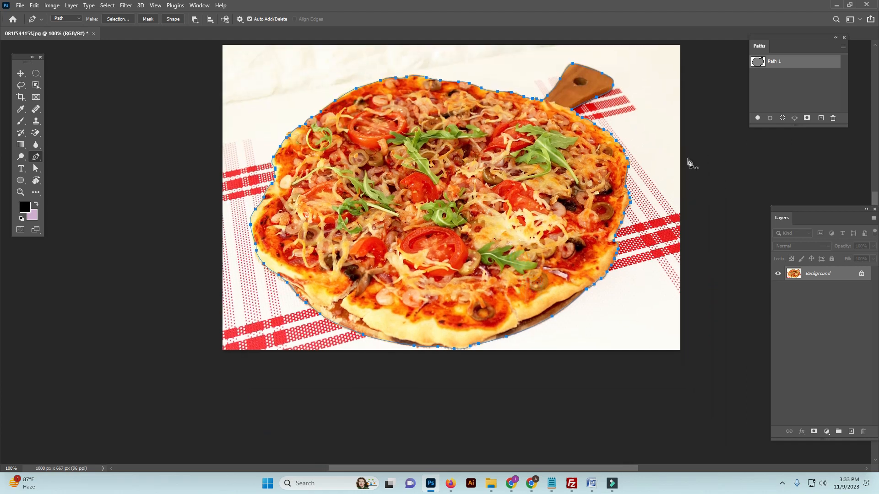
# - Load the pizza and board path as a selection
pyautogui.keyDown('ctrl'); pyautogui.click(758, 61); pyautogui.keyUp('ctrl')
pyautogui.hotkey('ctrl', 'shift', 'i')
pyautogui.hotkey('ctrl', 'shift', 'i')
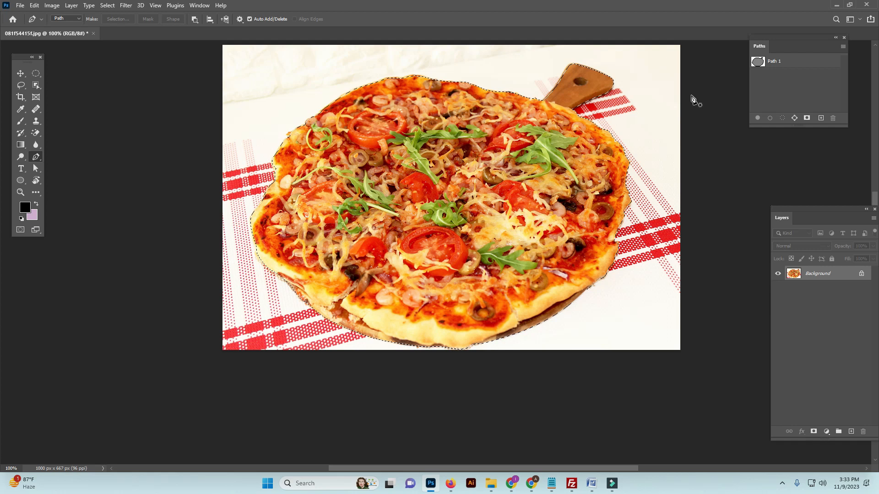
# - Feather the selection slightly and copy the selected pizza and board onto a new layer
pyautogui.hotkey('shift', 'F6')
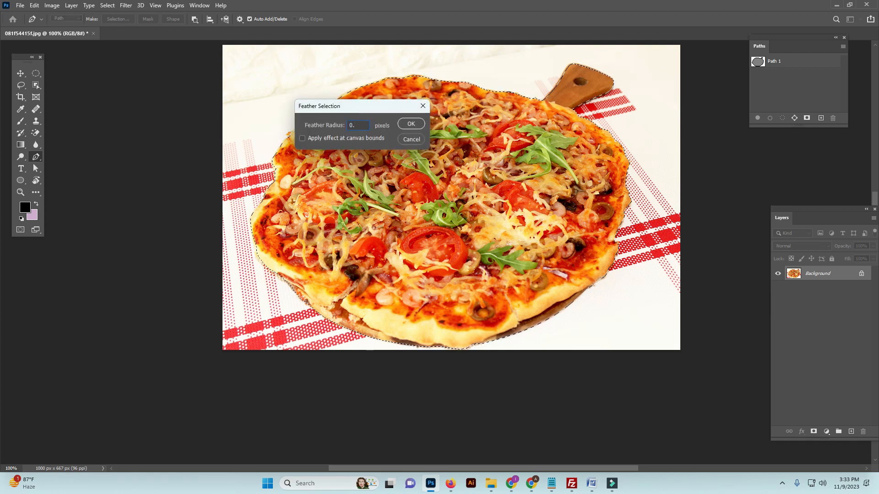
pyautogui.press('Return')
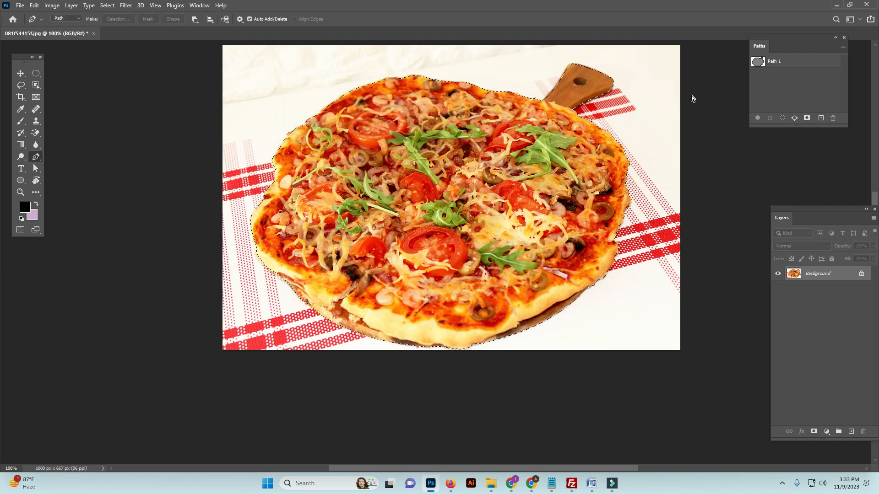
pyautogui.hotkey('ctrl', 'j')
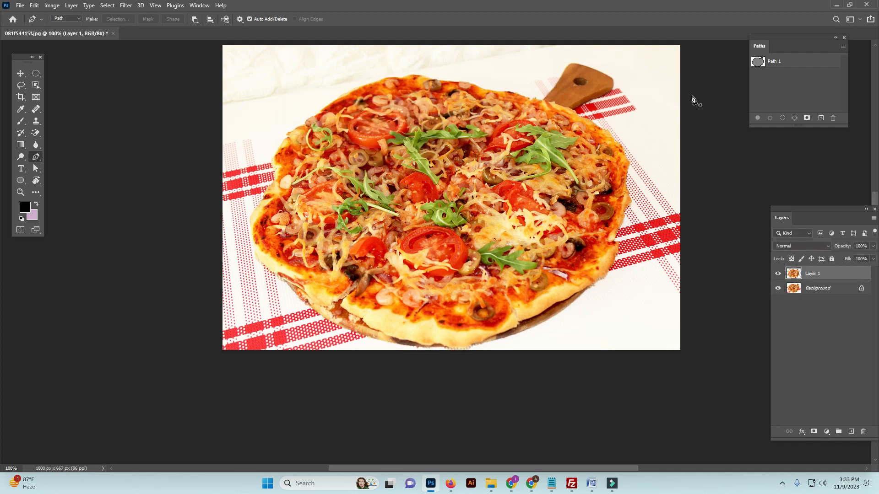
# - Hide the Background layer to inspect the cutout's edges against transparency, and show the Background again
pyautogui.keyDown('ctrl'); pyautogui.click(499, 221); pyautogui.keyUp('ctrl')
pyautogui.moveTo(500, 221); pyautogui.dragTo(478, 125)
pyautogui.hotkey('ctrl', '-')
pyautogui.hotkey('ctrl', '-')
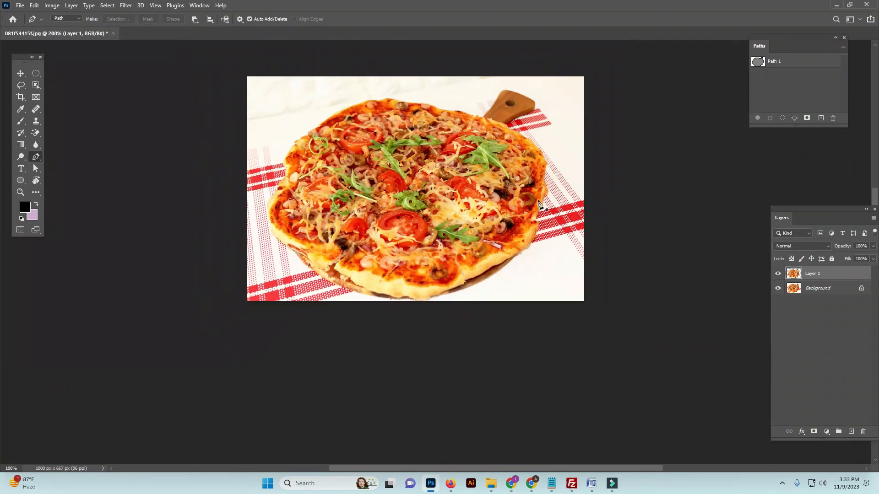
pyautogui.click(777, 288)
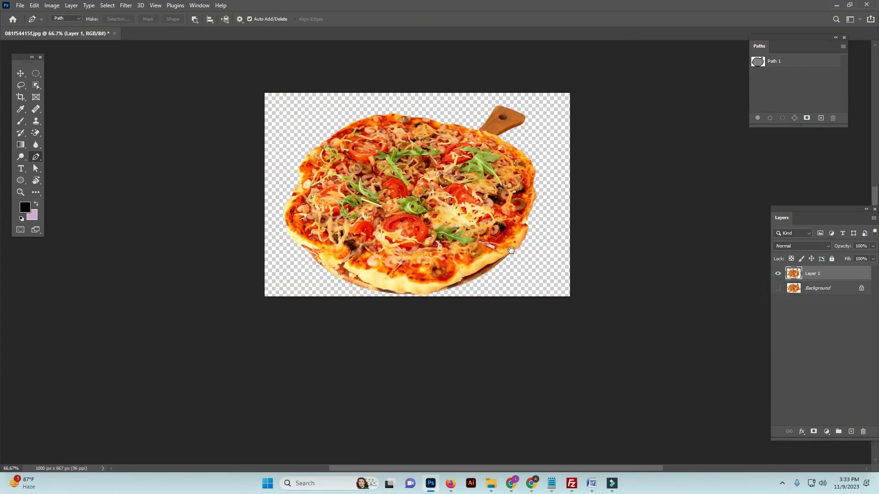
pyautogui.keyDown('ctrl'); pyautogui.click(500, 244); pyautogui.keyUp('ctrl')
pyautogui.keyDown('ctrl'); pyautogui.click(500, 244); pyautogui.keyUp('ctrl')
pyautogui.moveTo(329, 203); pyautogui.dragTo(505, 278)
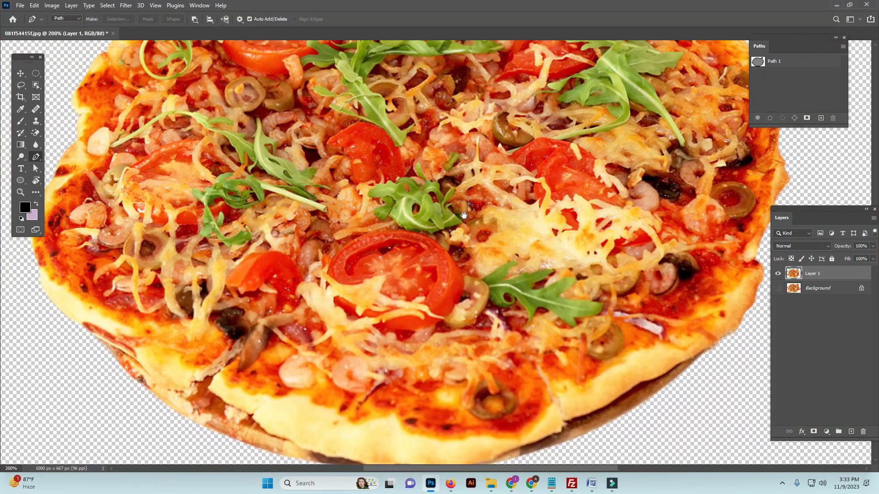
pyautogui.moveTo(580, 69); pyautogui.dragTo(531, 228)
pyautogui.scroll(-7, 463, 302)
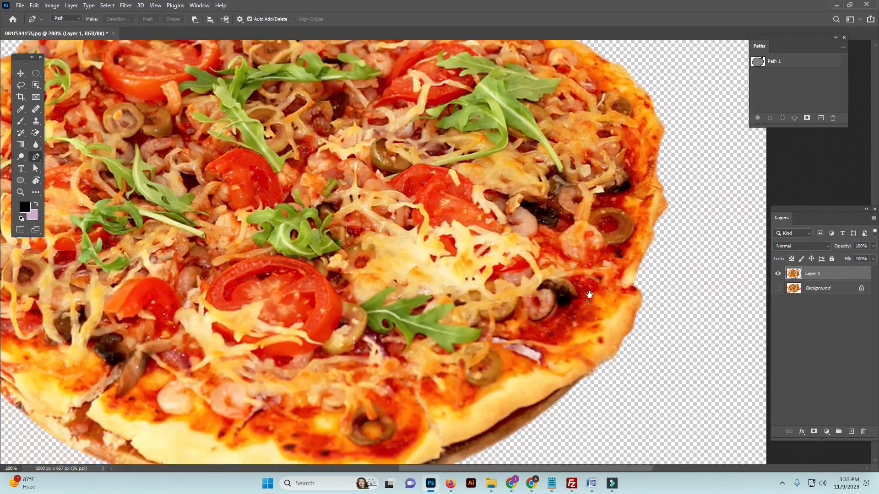
pyautogui.hotkey('ctrl', '-')
pyautogui.hotkey('ctrl', '-')
pyautogui.hotkey('ctrl', '-')
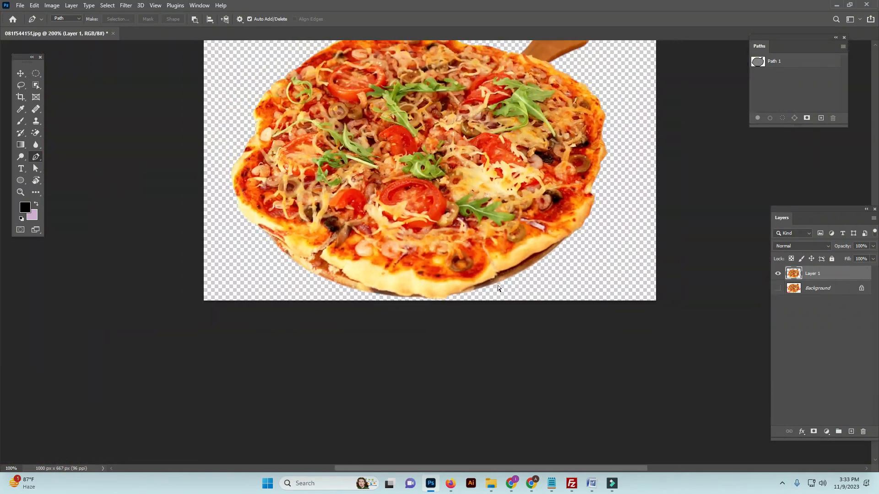
pyautogui.scroll(1, 457, 274)
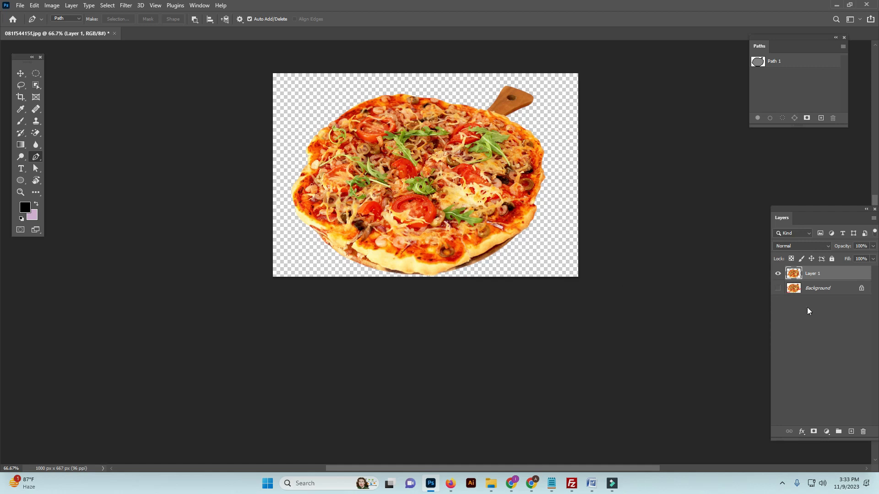
pyautogui.click(777, 288)
pyautogui.scroll(1, 551, 284)
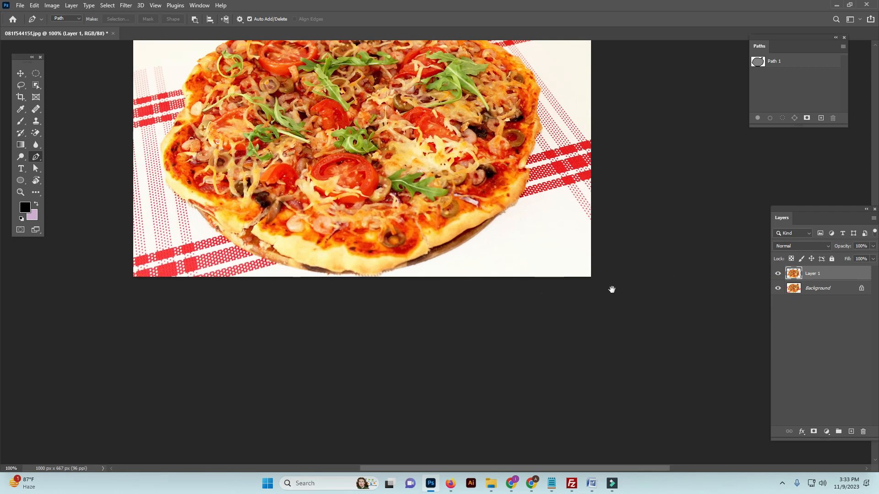
# - Duplicate Layer 1 and place the copy beneath Layer 1 in the layer stack
pyautogui.moveTo(797, 275); pyautogui.dragTo(852, 431)
pyautogui.moveTo(843, 277); pyautogui.dragTo(850, 430)
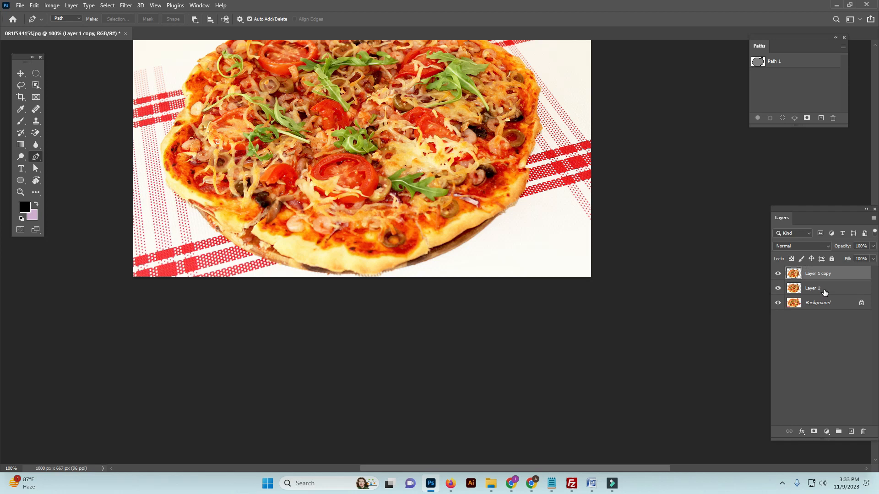
pyautogui.hotkey('ctrl', '-')
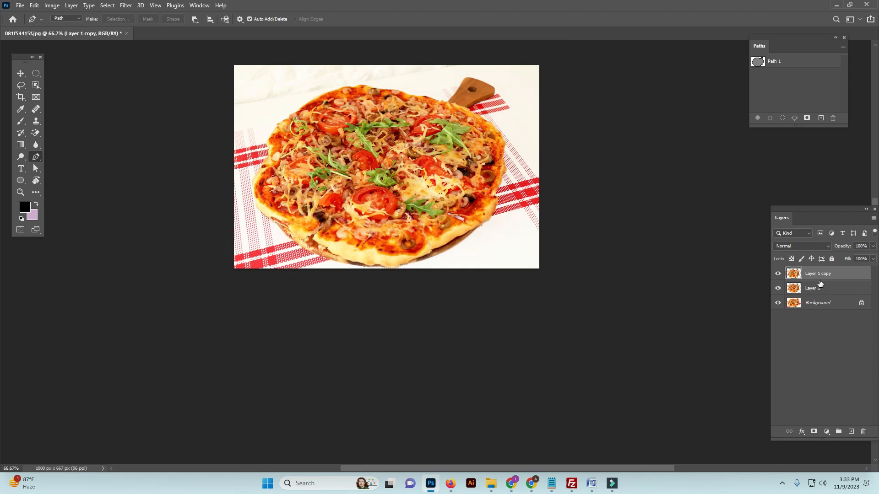
pyautogui.moveTo(814, 274); pyautogui.dragTo(815, 293)
# - Fill the pizza and board silhouette on Layer 1 copy with black, deselect, and check it with the Background hidden
pyautogui.keyDown('ctrl'); pyautogui.click(793, 288); pyautogui.keyUp('ctrl')
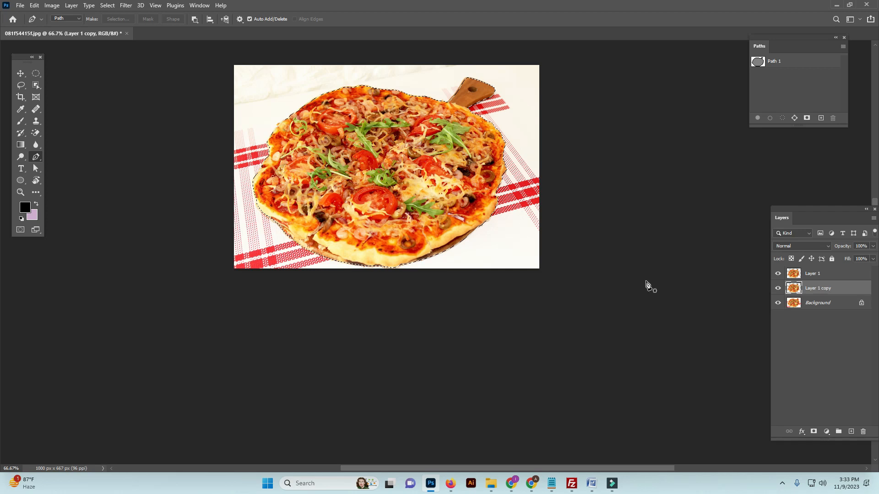
pyautogui.hotkey('alt', 'BackSpace')
pyautogui.hotkey('ctrl', 'd')
pyautogui.click(777, 303)
pyautogui.click(778, 288)
pyautogui.click(778, 288)
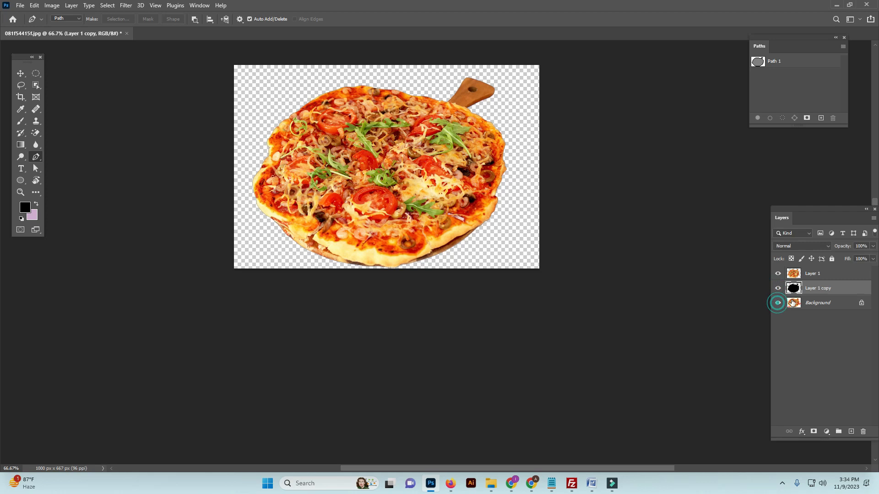
pyautogui.click(778, 303)
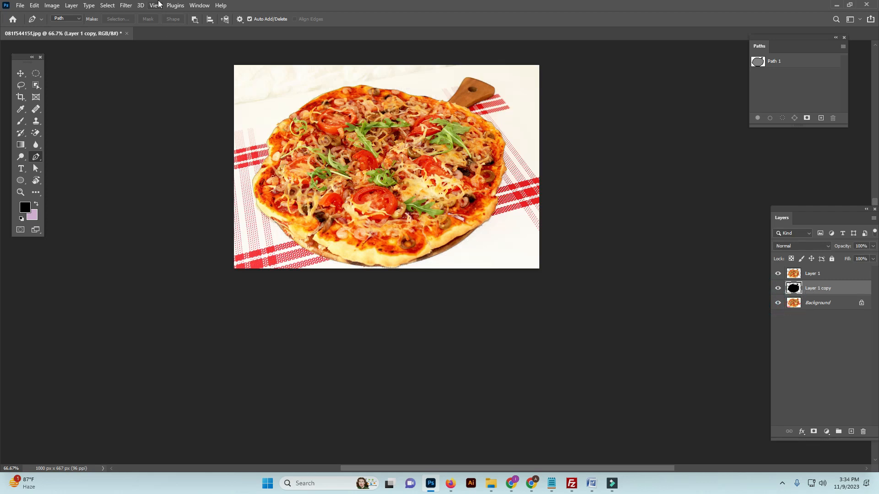
# - Apply a Gaussian Blur with a 6.6-pixel radius to the black Layer 1 copy
pyautogui.click(126, 6)
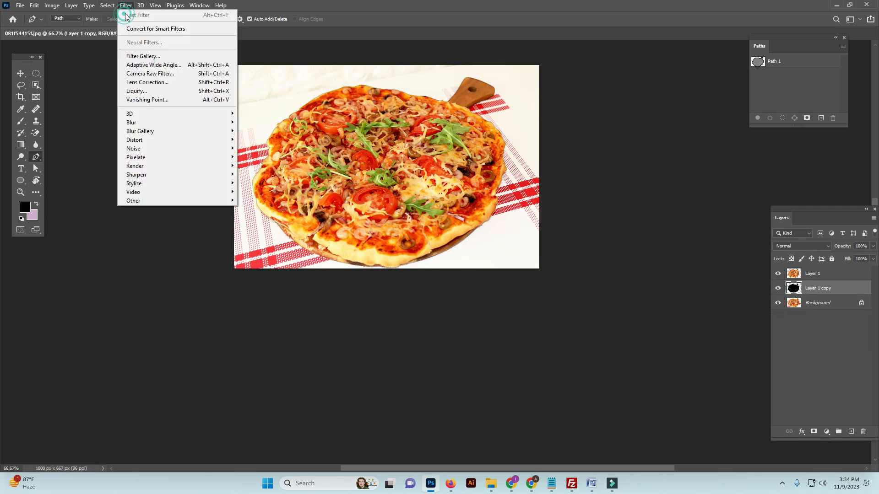
pyautogui.moveTo(121, 124)
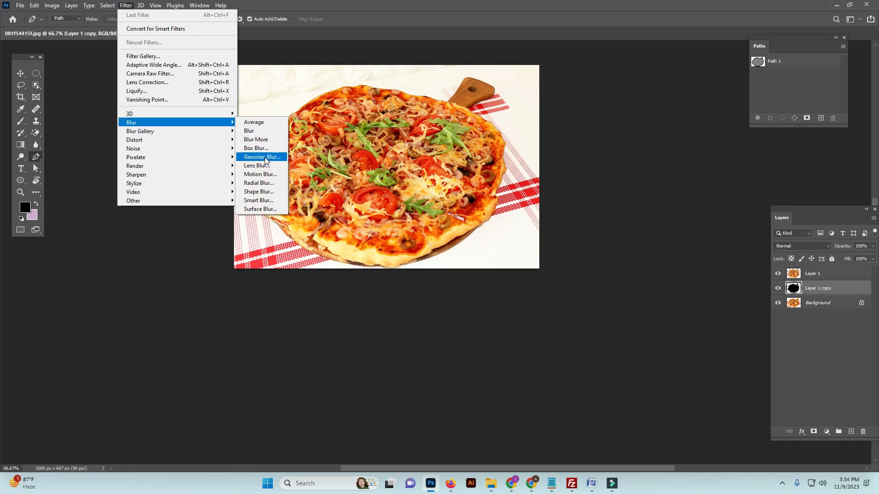
pyautogui.click(256, 156)
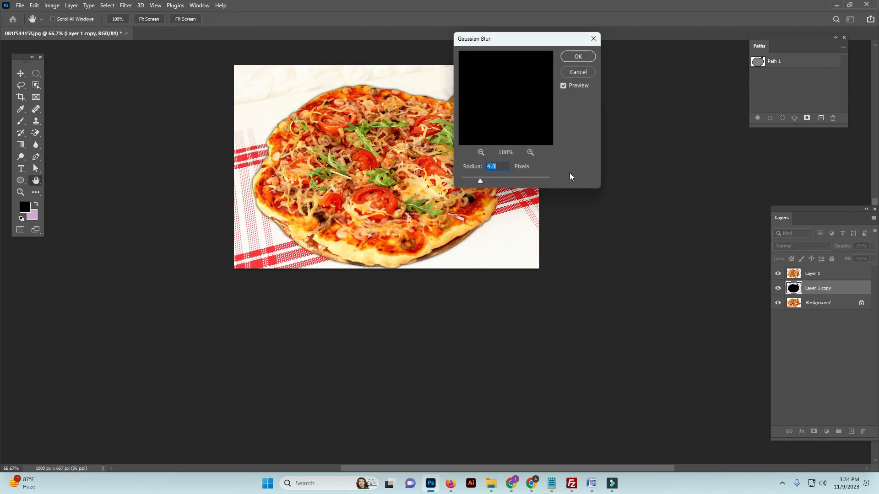
pyautogui.click(488, 179)
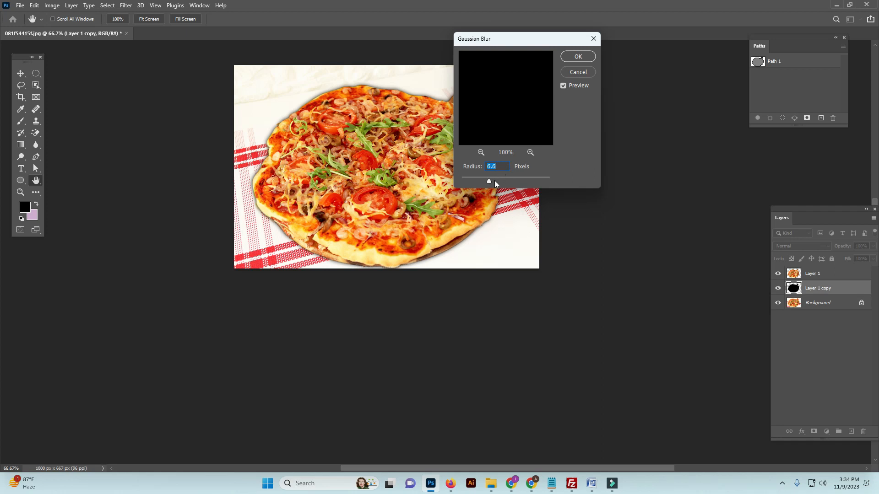
pyautogui.click(578, 57)
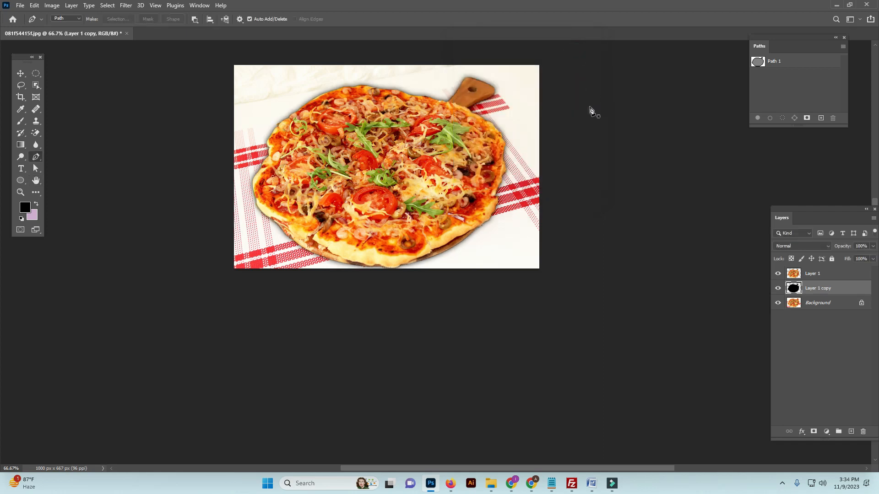
# - Nudge the blurred black shadow layer down about 1 px with Free Transform
pyautogui.hotkey('ctrl', 't')
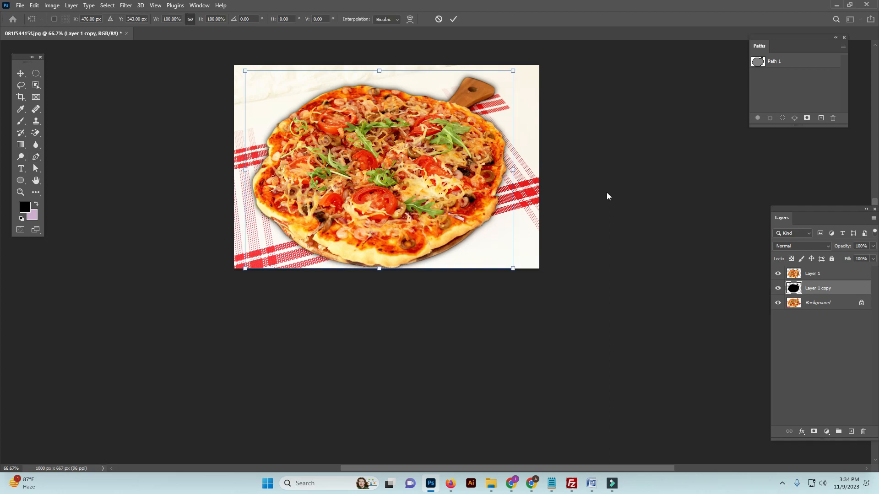
pyautogui.press('Down')
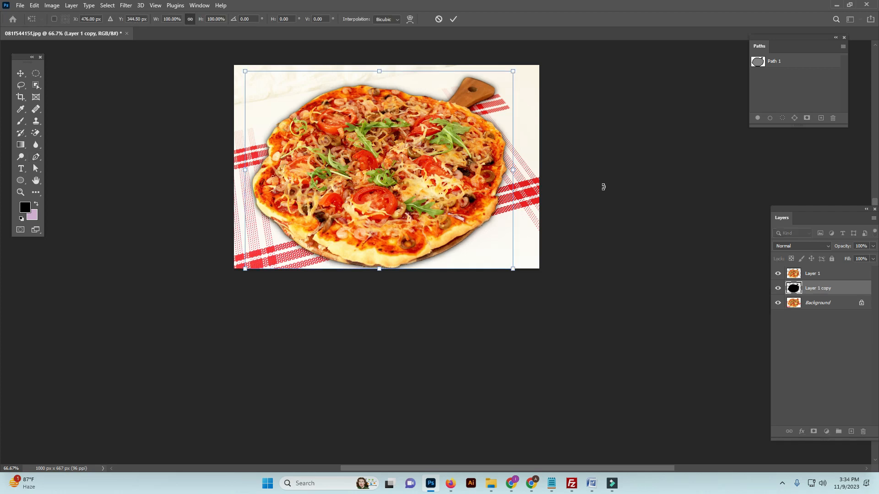
pyautogui.press('Return')
# - Add a new empty layer directly above the Background layer
pyautogui.click(829, 298)
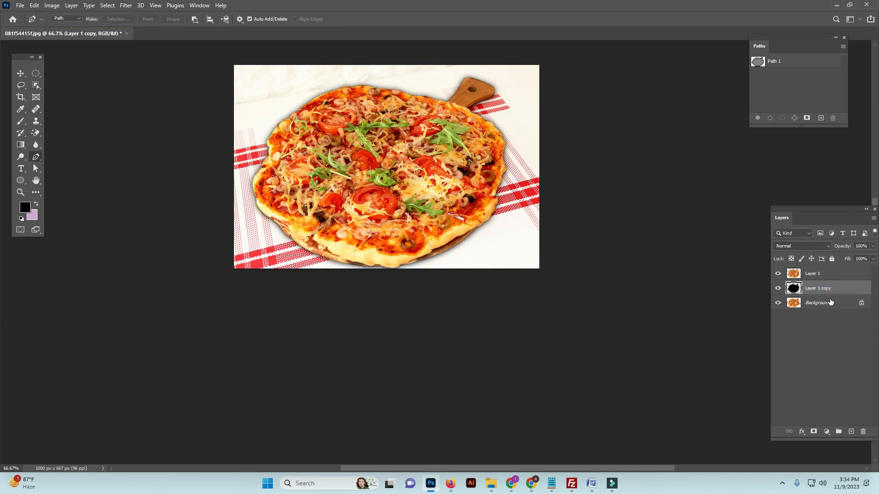
pyautogui.click(830, 302)
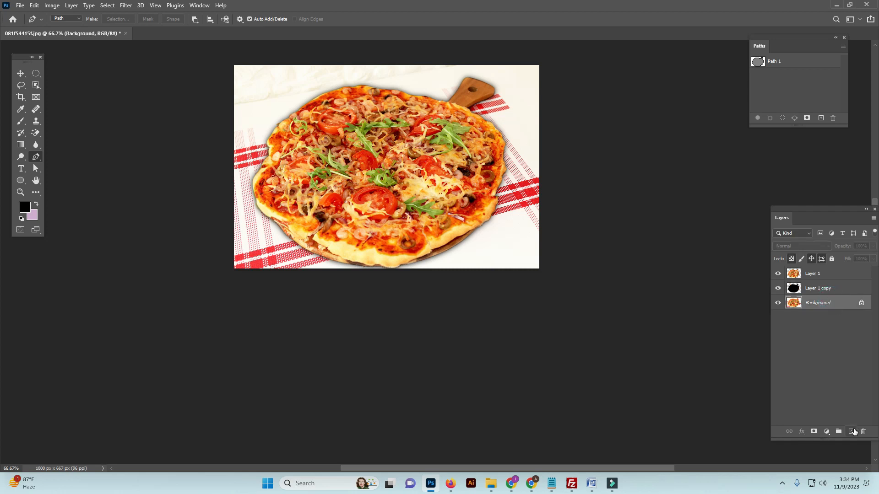
pyautogui.click(851, 432)
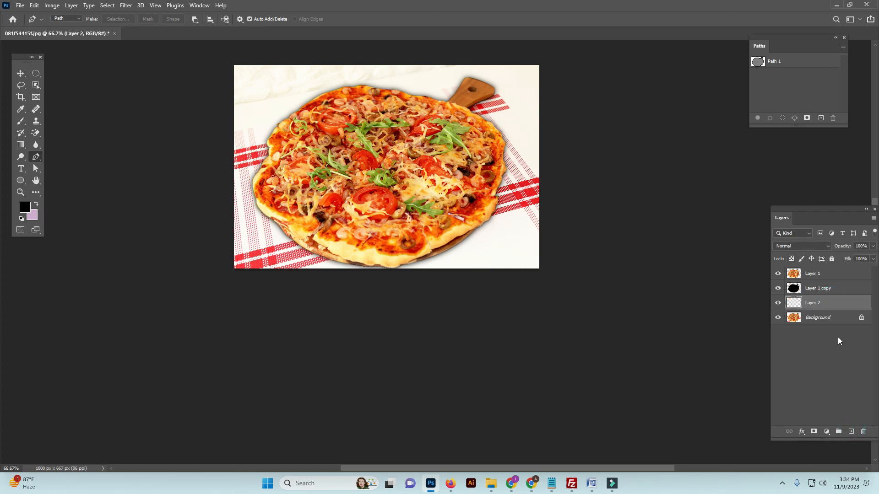
# - Set the foreground color to white and fill the new layer with it
pyautogui.press('z')
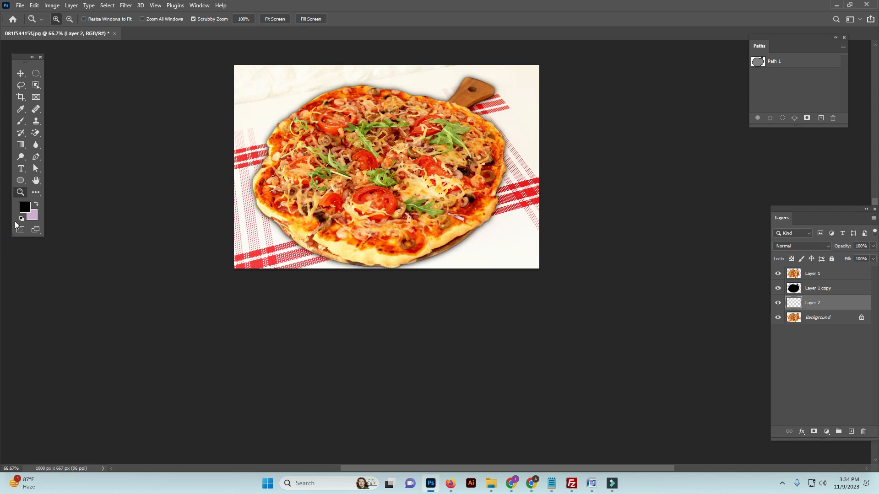
pyautogui.click(24, 208)
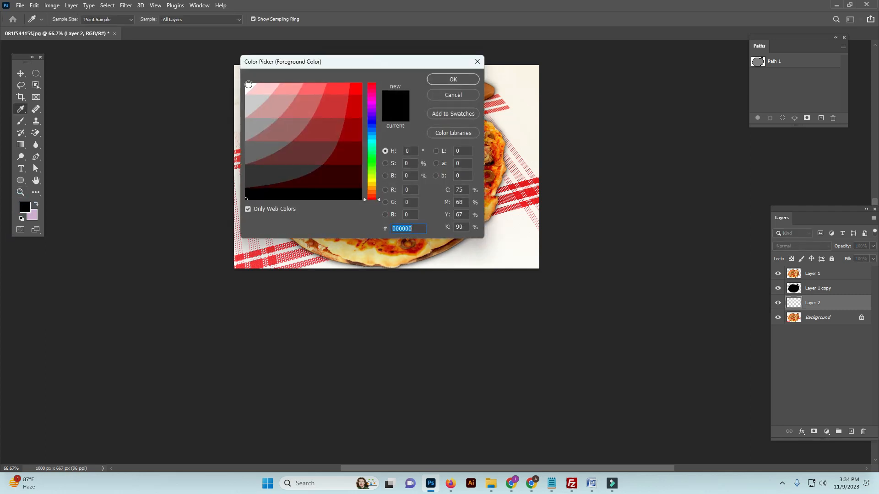
pyautogui.click(249, 85)
pyautogui.click(446, 78)
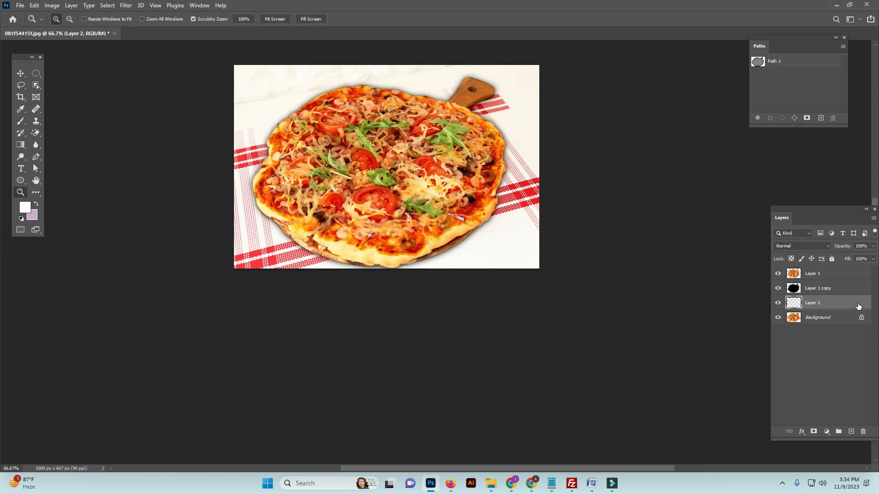
pyautogui.hotkey('ctrl', 'BackSpace')
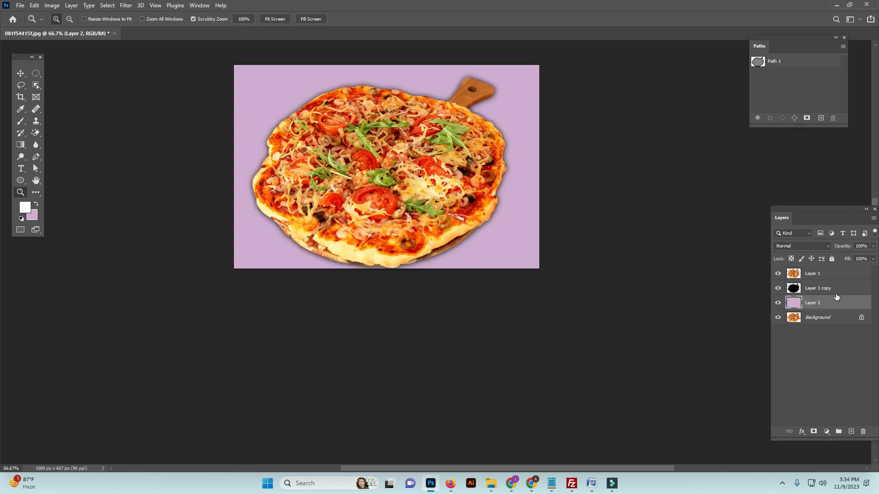
pyautogui.hotkey('alt', 'BackSpace')
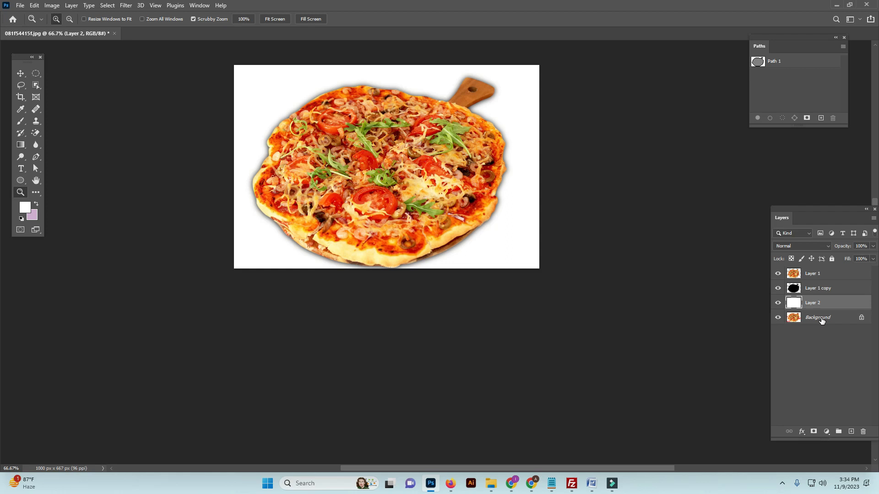
# - Free-transform the shadow on Layer 1 copy and shift it down and slightly left to X 474.5 px, Y 362 px
pyautogui.click(815, 290)
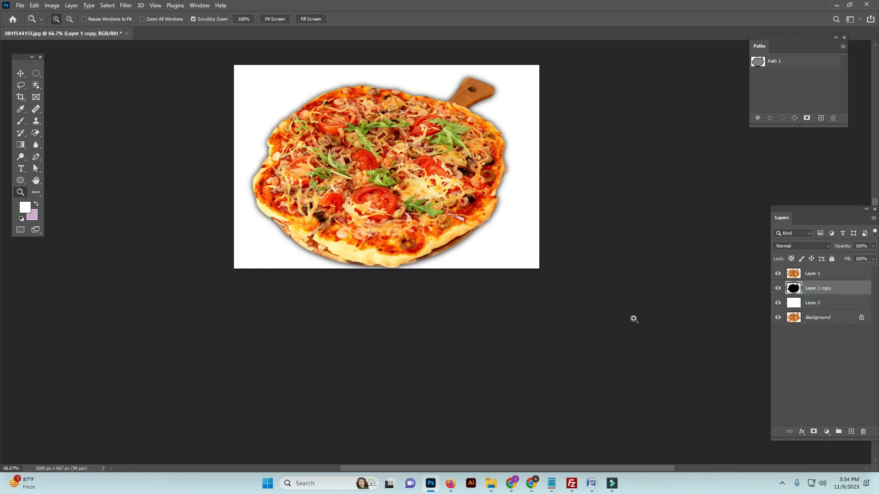
pyautogui.hotkey('ctrl', 't')
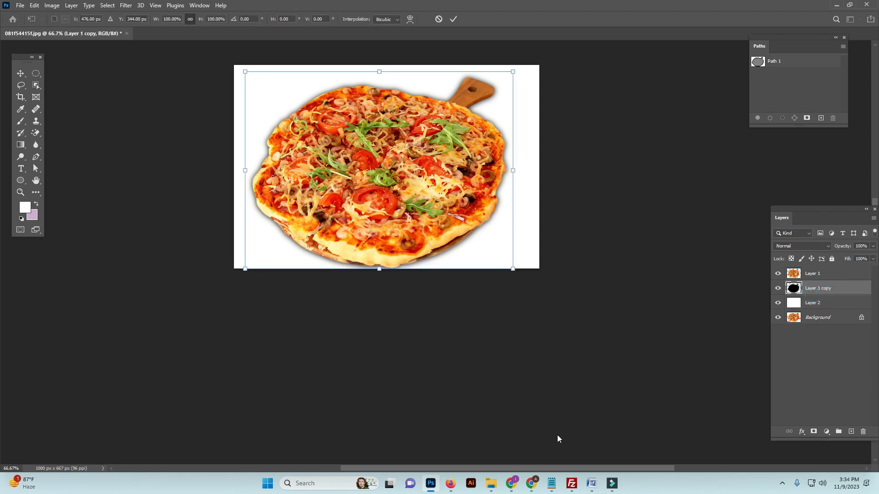
pyautogui.press('Down')
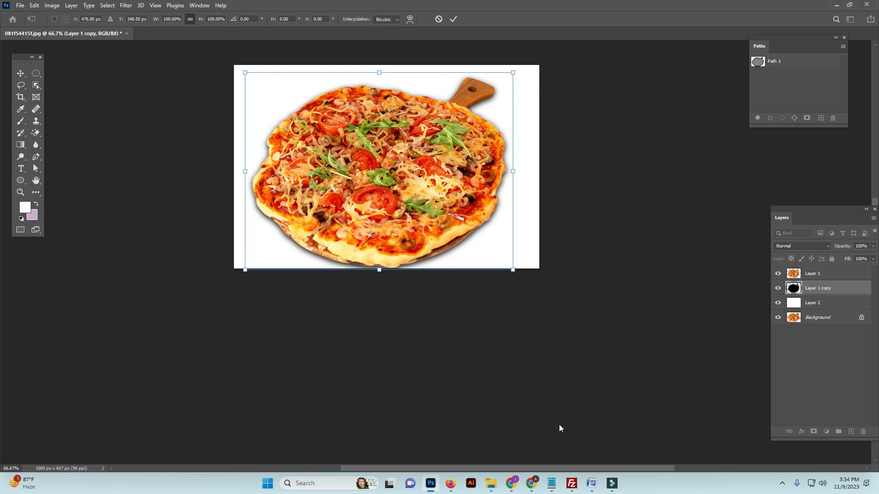
pyautogui.press('Down')
pyautogui.press('Down')
pyautogui.press('Down')
pyautogui.press('Down')
pyautogui.press('Down')
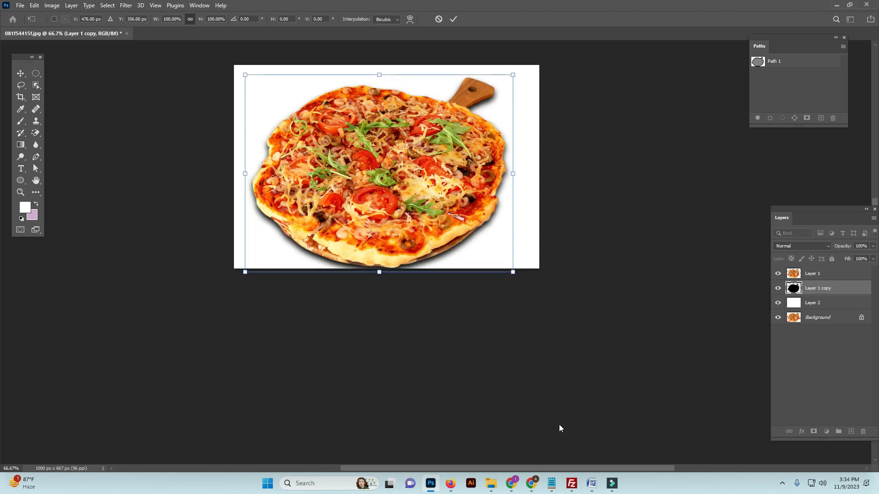
pyautogui.press('Down')
pyautogui.press('Down')
pyautogui.press('Left')
pyautogui.press('Down')
pyautogui.press('Down')
pyautogui.moveTo(513, 175); pyautogui.dragTo(512, 174)
pyautogui.hotkey('ctrl', 'z')
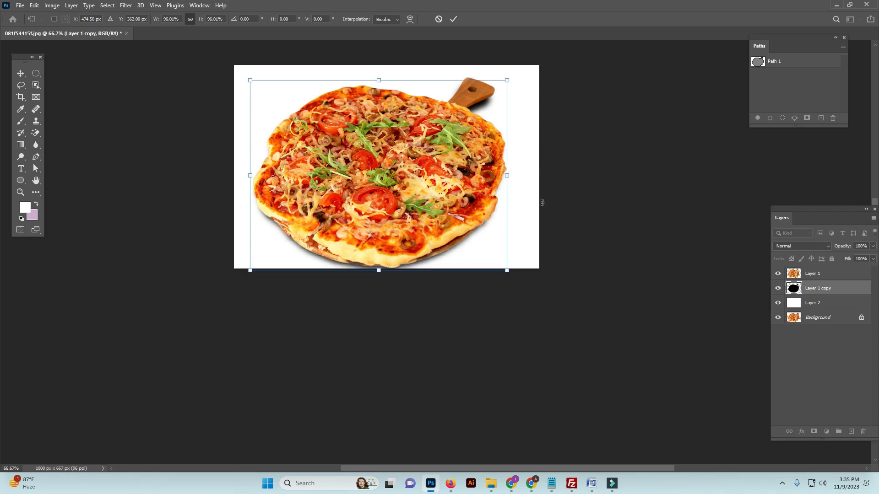
pyautogui.hotkey('ctrl', 'z')
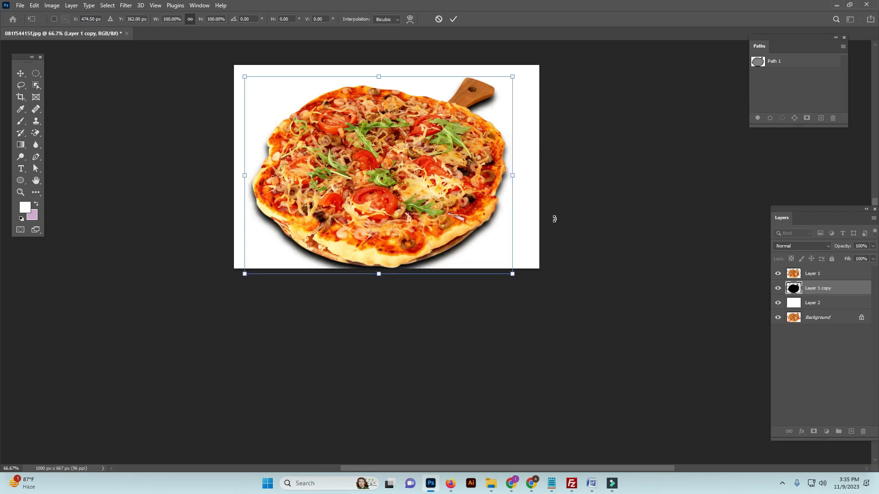
# - Scale the shadow on Layer 1 copy down to 98.41% and apply the transform
pyautogui.scroll(1, 483, 177)
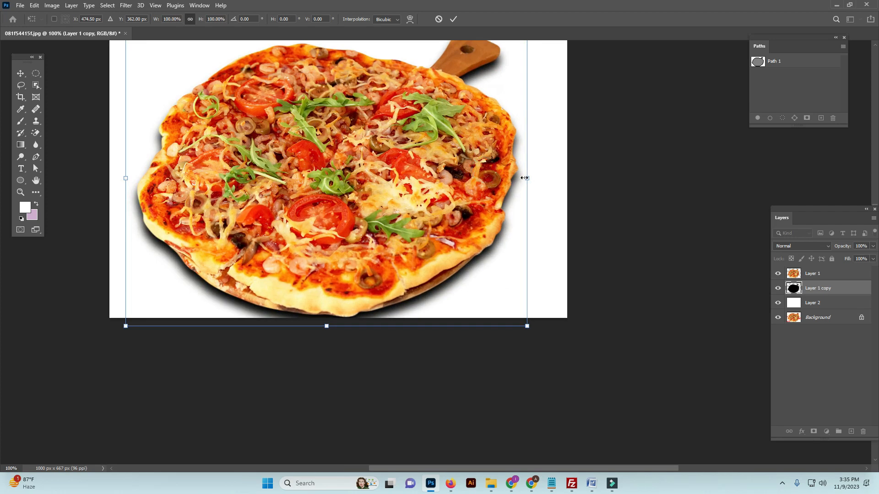
pyautogui.moveTo(527, 178); pyautogui.dragTo(524, 178)
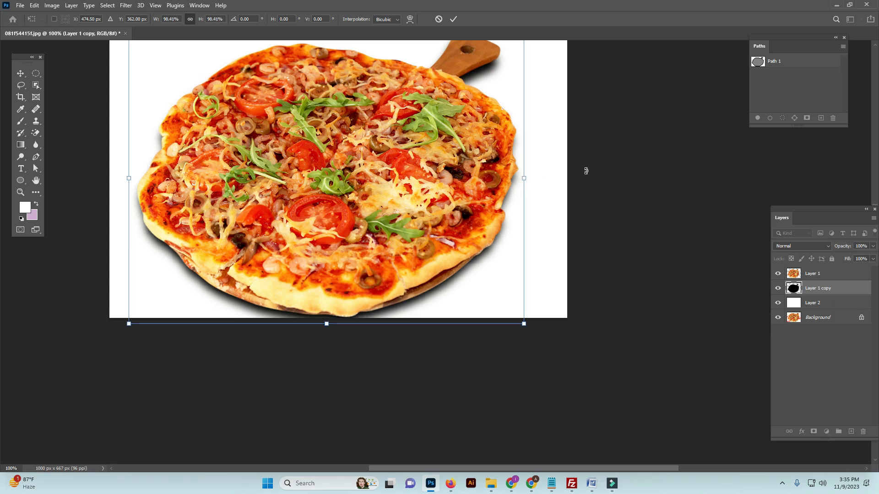
pyautogui.scroll(-2, 586, 171)
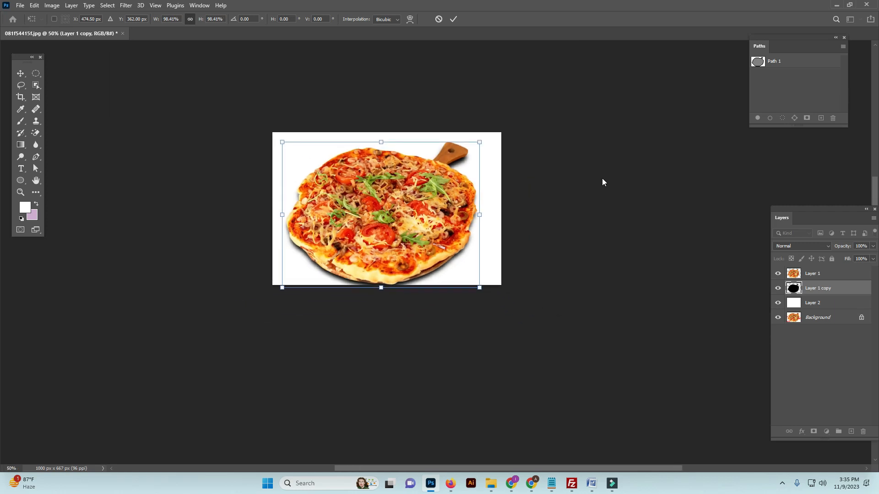
pyautogui.press('Return')
pyautogui.press('z')
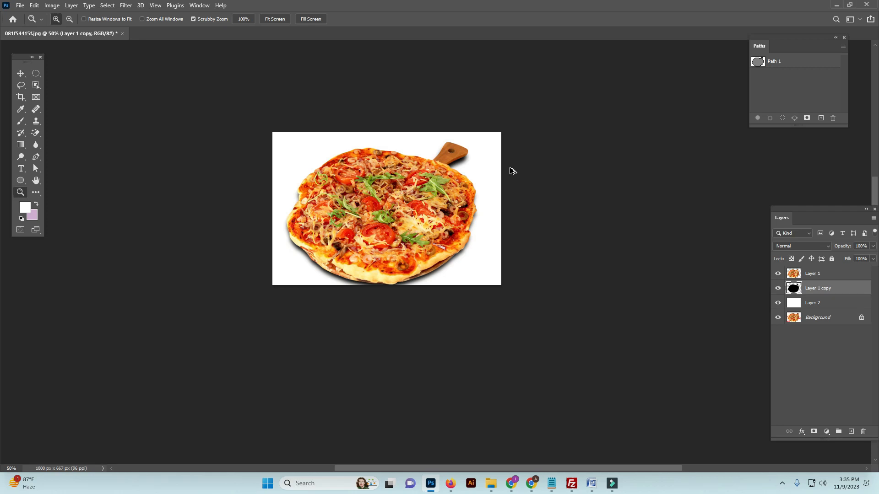
# - Enlarge the canvas height to 867 pixels, keeping the image centred
pyautogui.hotkey('ctrl', 'alt', 'c')
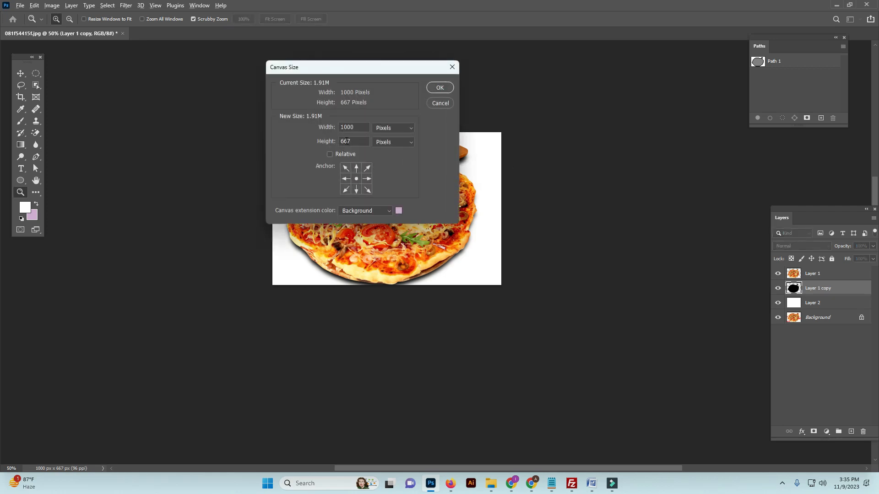
pyautogui.doubleClick(344, 140)
pyautogui.write('867')
pyautogui.press('Return')
# - Fill Layer 2 with white across the enlarged canvas
pyautogui.click(809, 309)
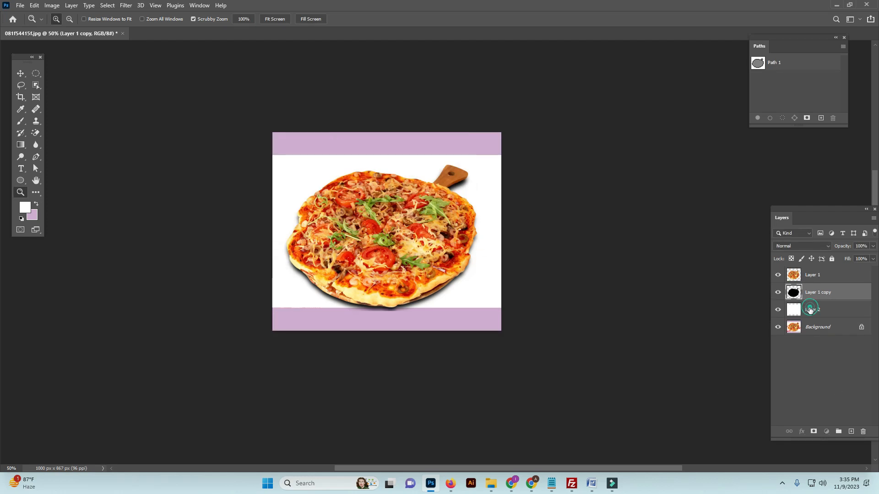
pyautogui.hotkey('ctrl', 'BackSpace')
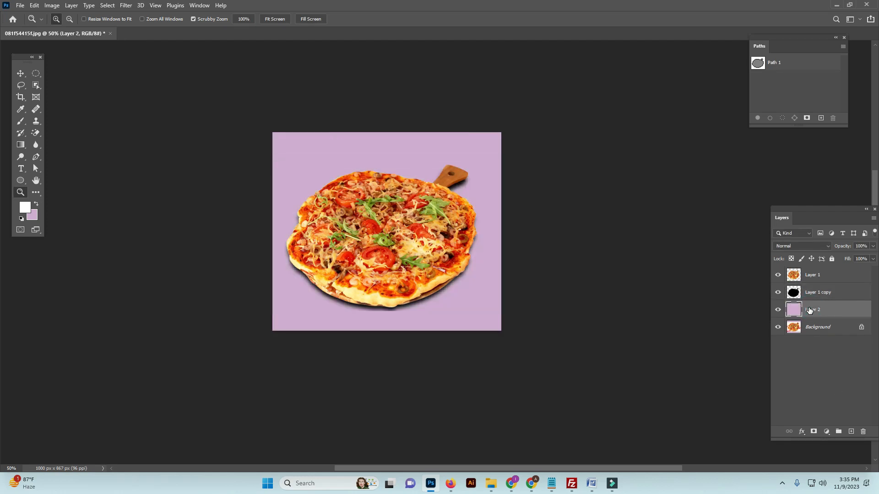
pyautogui.hotkey('alt', 'BackSpace')
# - Delete the old shadow on Layer 1 copy together with the white Layer 2
pyautogui.click(441, 316)
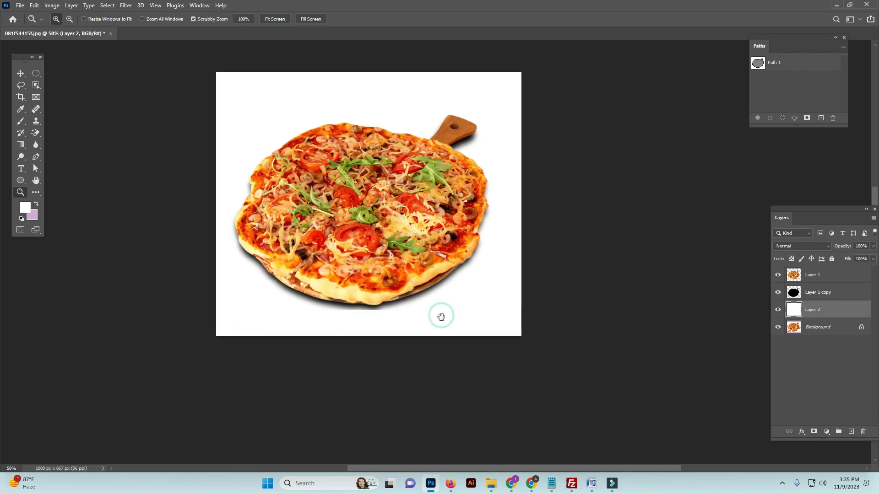
pyautogui.click(441, 308)
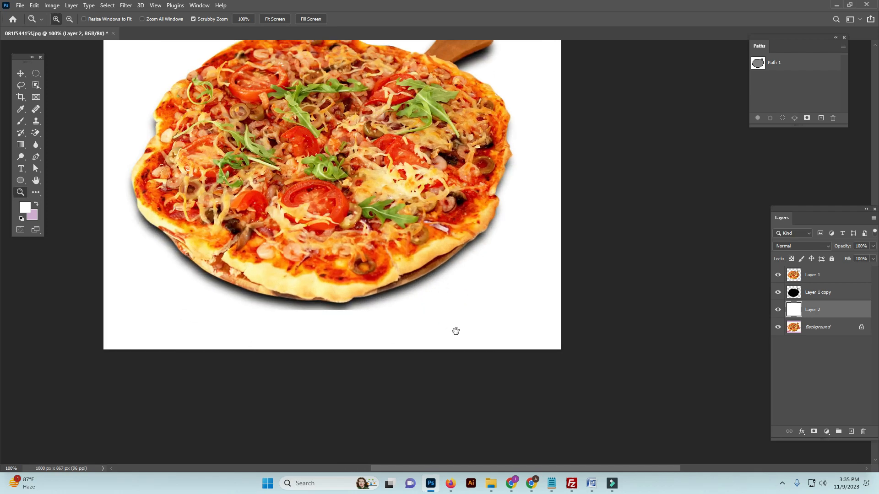
pyautogui.moveTo(455, 329); pyautogui.dragTo(620, 339)
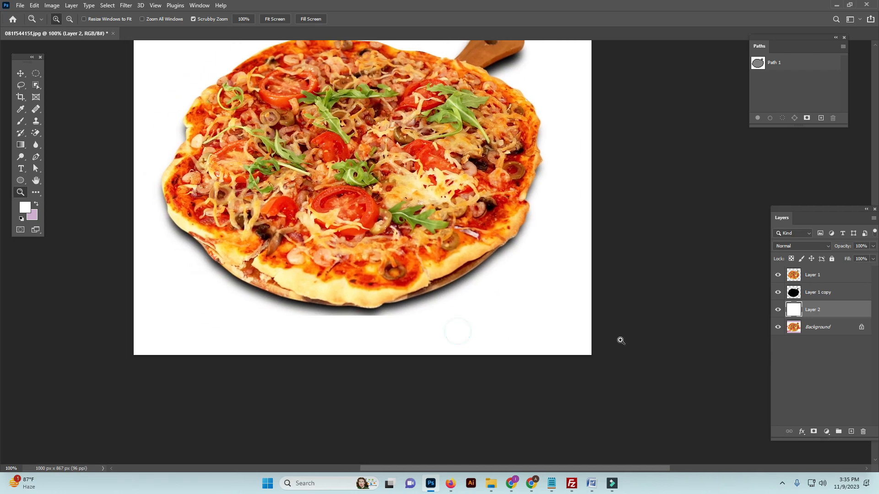
pyautogui.keyDown('ctrl'); pyautogui.click(834, 289); pyautogui.keyUp('ctrl')
pyautogui.moveTo(843, 305); pyautogui.dragTo(864, 431)
# - Duplicate the pizza cutout on Layer 1 and place the copy directly beneath it
pyautogui.click(825, 276)
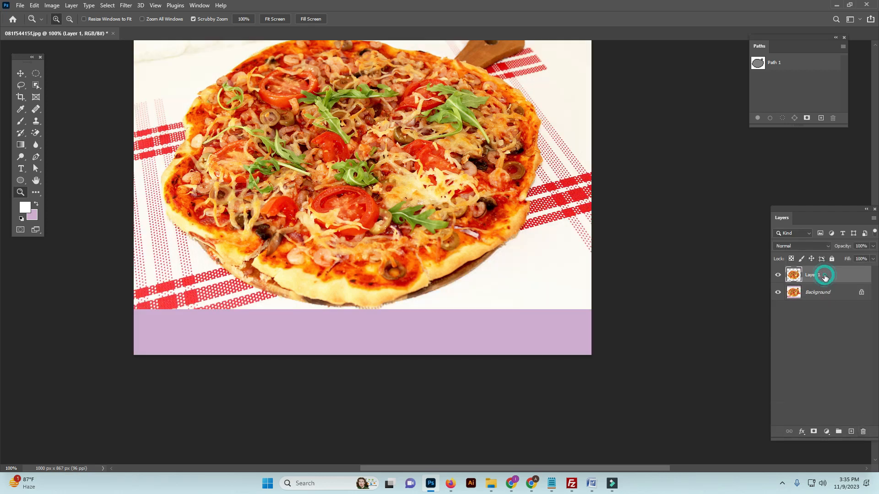
pyautogui.moveTo(826, 277); pyautogui.dragTo(851, 431)
pyautogui.moveTo(824, 278); pyautogui.dragTo(823, 297)
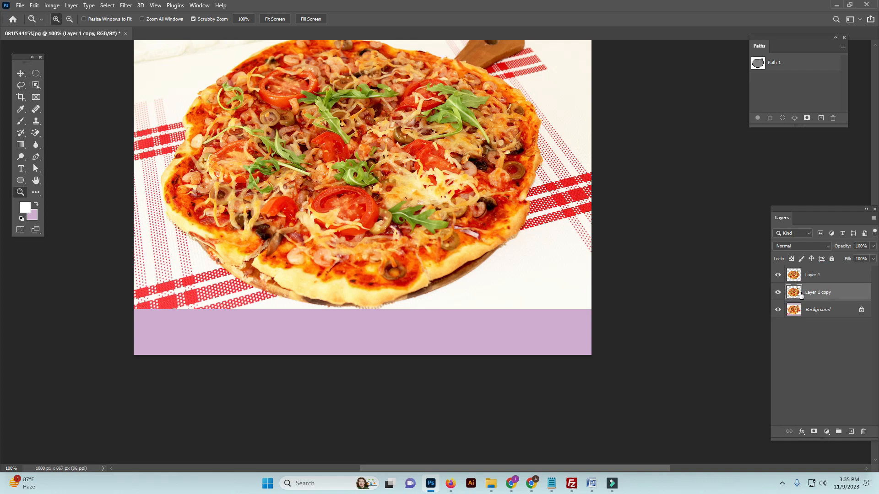
# - Select the outline of Layer 1 copy, fill it with black (#000000) as the foreground color, and deselect
pyautogui.keyDown('ctrl'); pyautogui.click(797, 296); pyautogui.keyUp('ctrl')
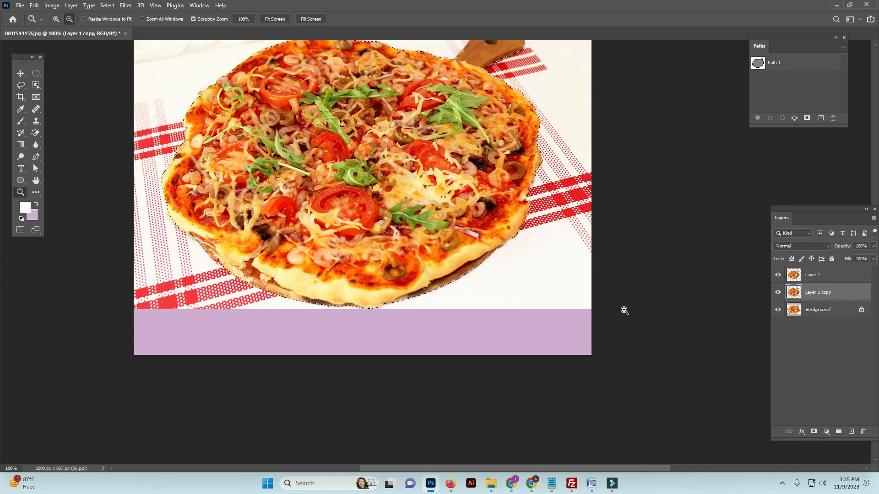
pyautogui.click(36, 205)
pyautogui.click(25, 207)
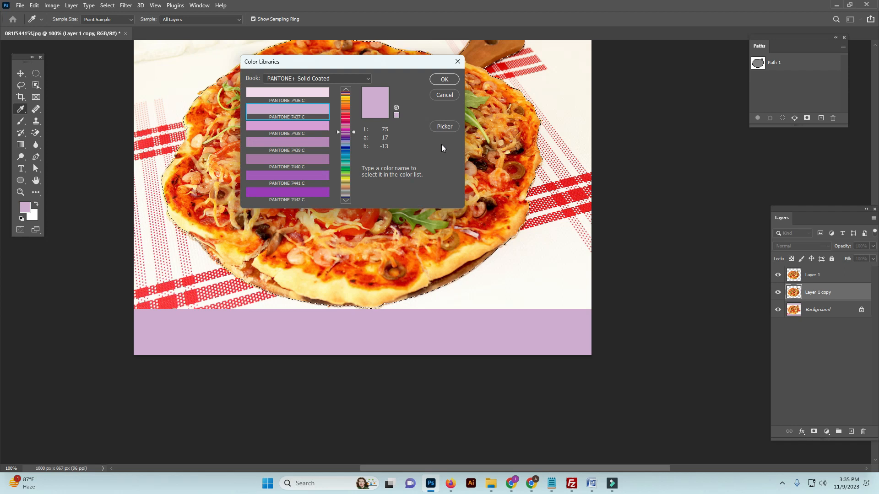
pyautogui.click(444, 126)
pyautogui.click(278, 193)
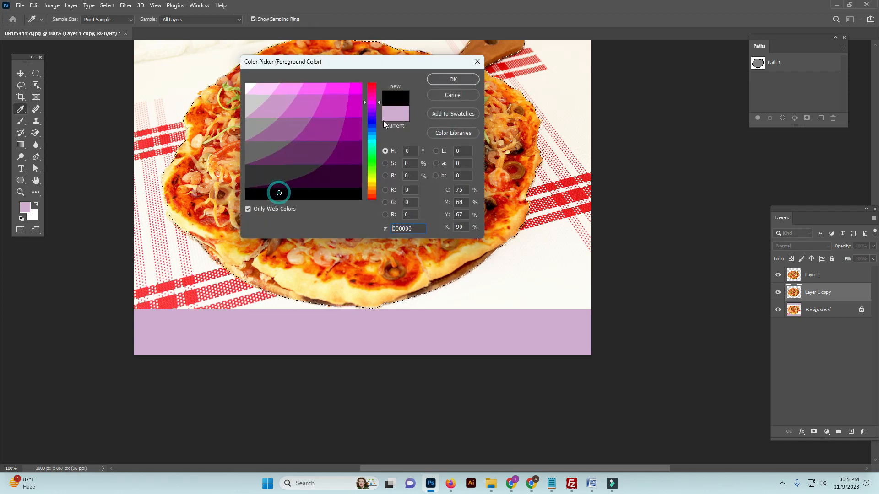
pyautogui.click(447, 82)
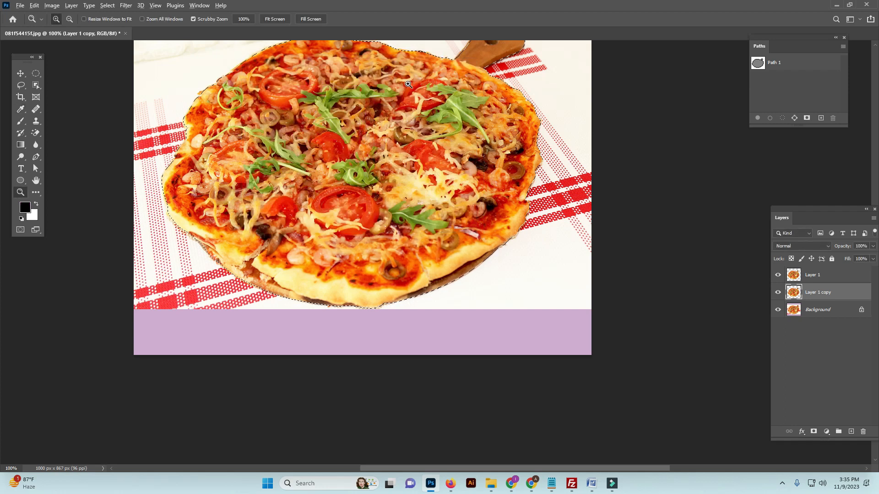
pyautogui.hotkey('alt', 'BackSpace')
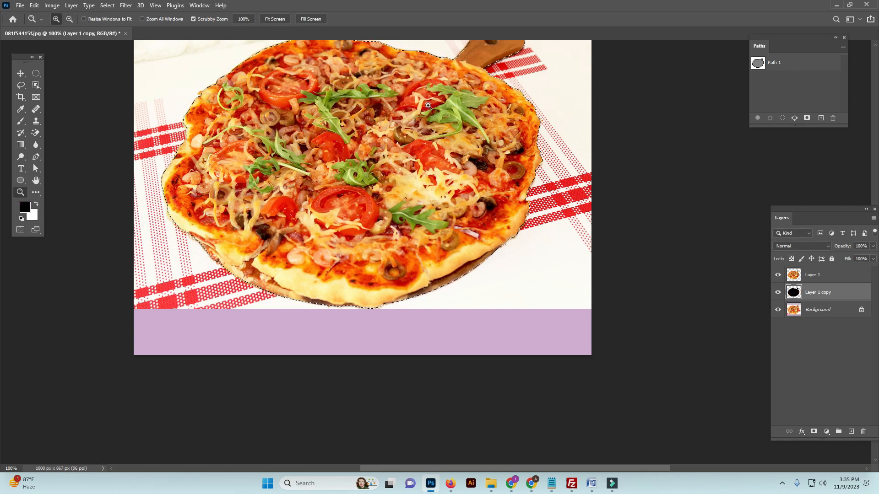
pyautogui.hotkey('ctrl', 'd')
# - Add a new layer directly above the Background layer and fill it with white
pyautogui.click(823, 348)
pyautogui.click(814, 310)
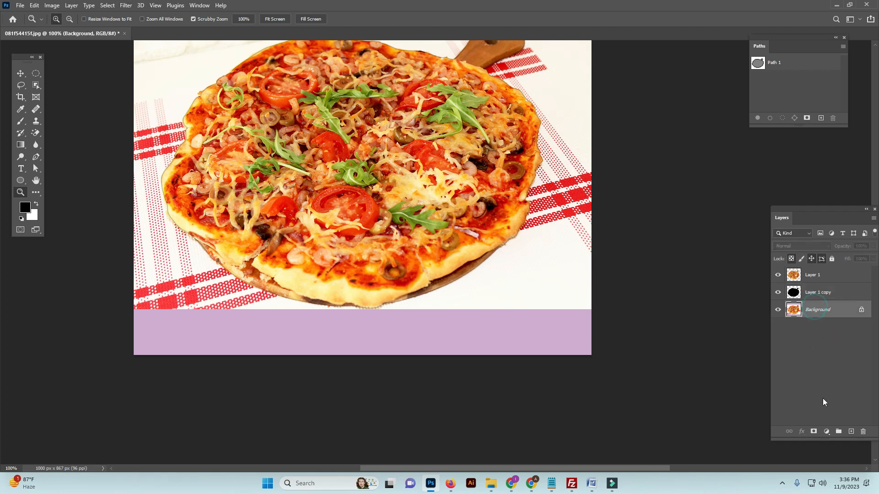
pyautogui.click(848, 432)
pyautogui.hotkey('ctrl', 'BackSpace')
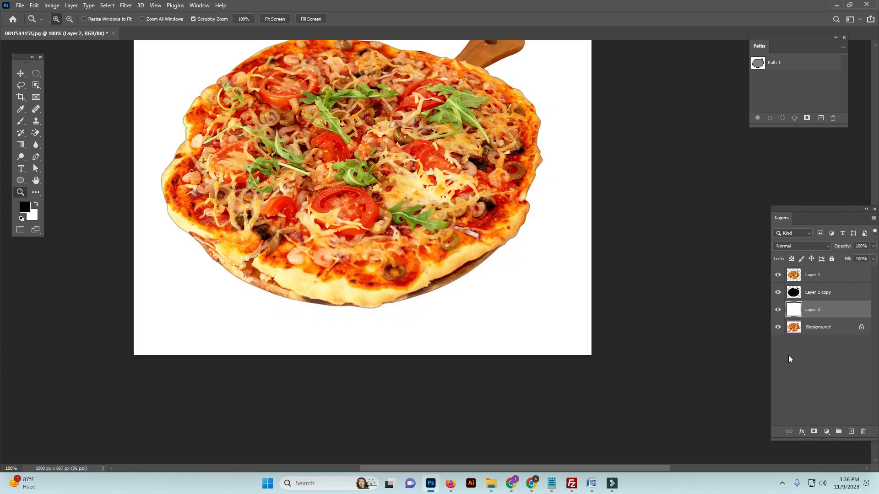
# - Free-transform the black Layer 1 copy and nudge it straight down to Y 464 px
pyautogui.click(823, 292)
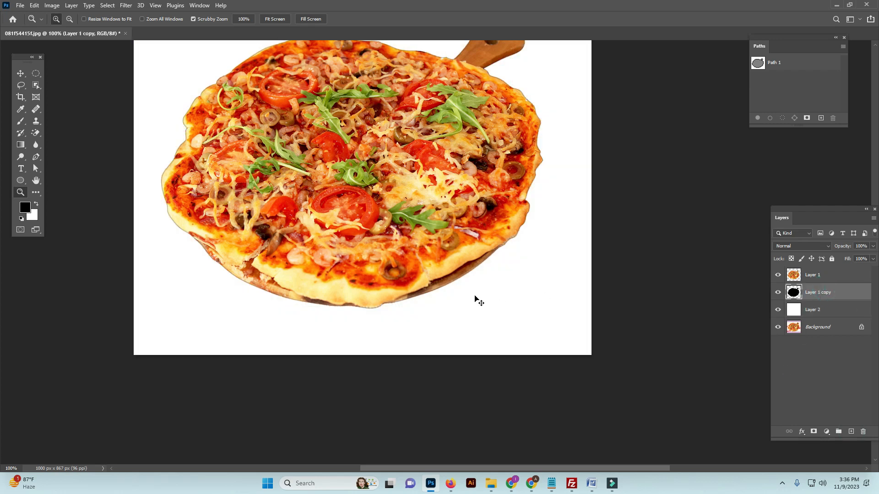
pyautogui.hotkey('ctrl', 't')
pyautogui.press('Down')
pyautogui.press('Down')
pyautogui.press('Down')
pyautogui.press('Down')
pyautogui.press('Down')
pyautogui.press('Down')
pyautogui.press('Down')
pyautogui.press('Down')
pyautogui.press('Down')
pyautogui.press('Down')
pyautogui.press('Down')
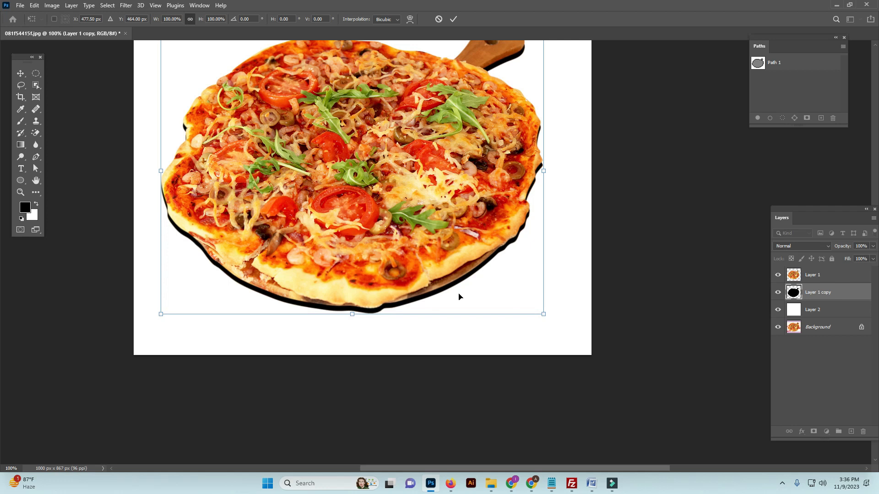
pyautogui.press('Return')
pyautogui.press('z')
# - Apply a Gaussian Blur with a radius of about 8.8 pixels to the black Layer 1 copy
pyautogui.click(126, 5)
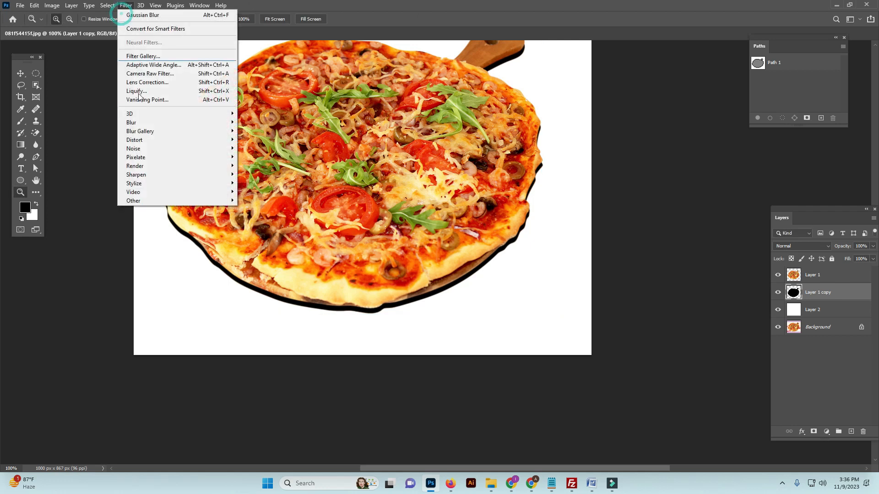
pyautogui.moveTo(143, 142)
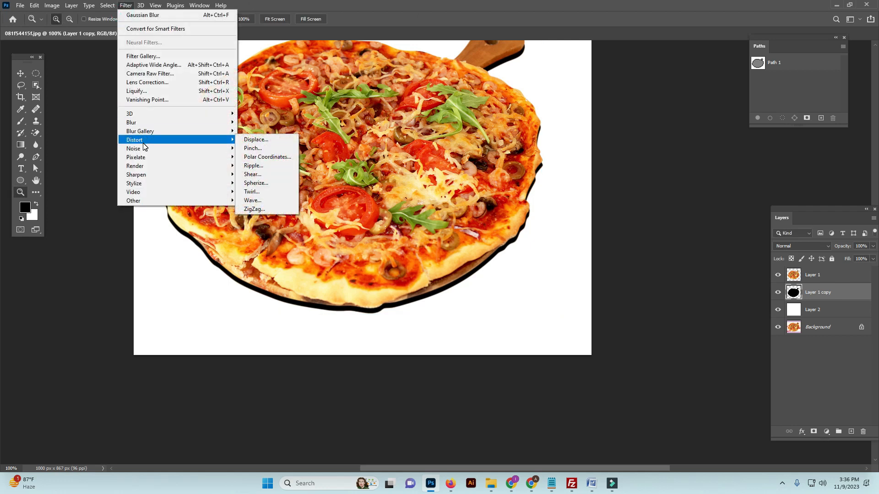
pyautogui.moveTo(139, 123)
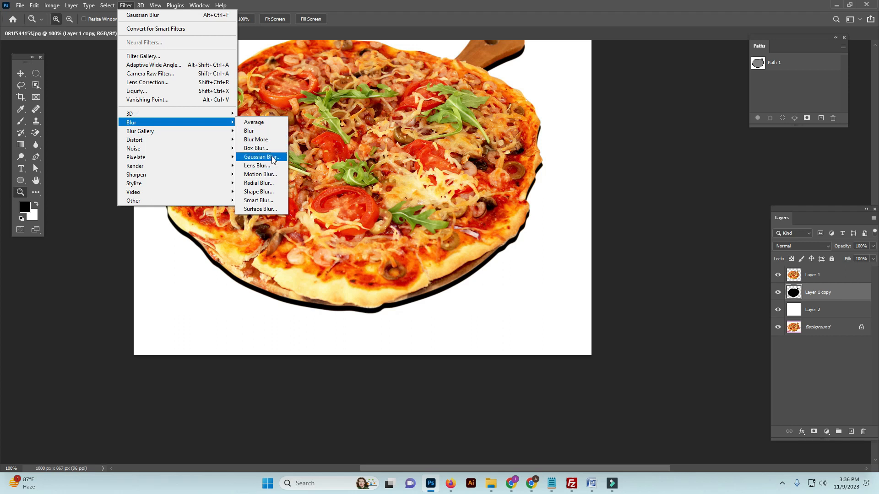
pyautogui.click(262, 157)
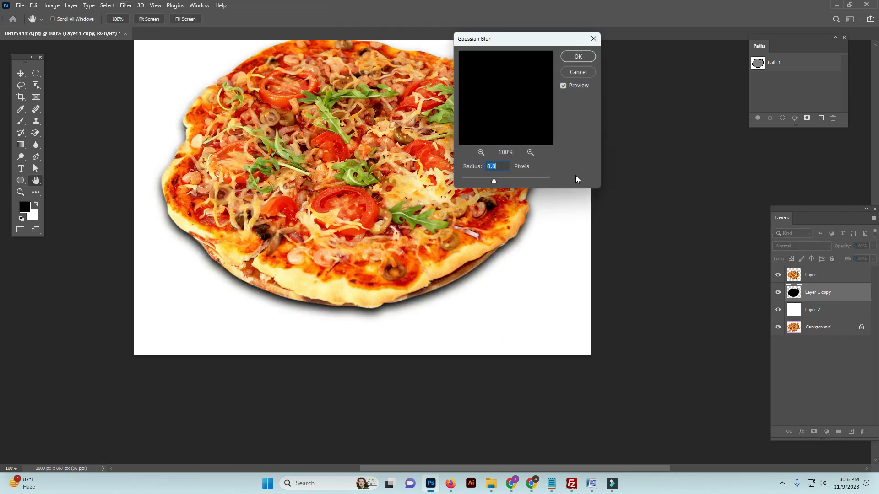
pyautogui.click(495, 180)
pyautogui.click(577, 57)
# - Nudge the blurred shadow slightly down and scale it to 97.96% with Free Transform
pyautogui.hotkey('ctrl', 't')
pyautogui.press('Down')
pyautogui.moveTo(557, 172); pyautogui.dragTo(549, 173)
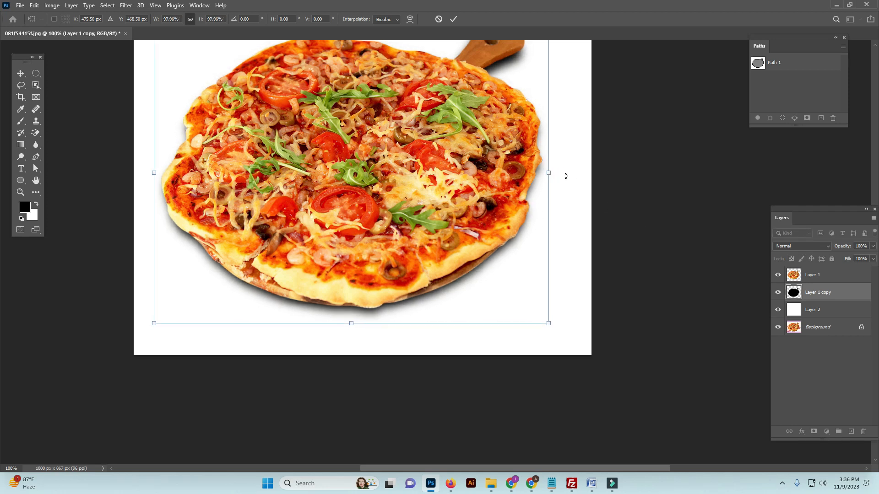
pyautogui.press('Return')
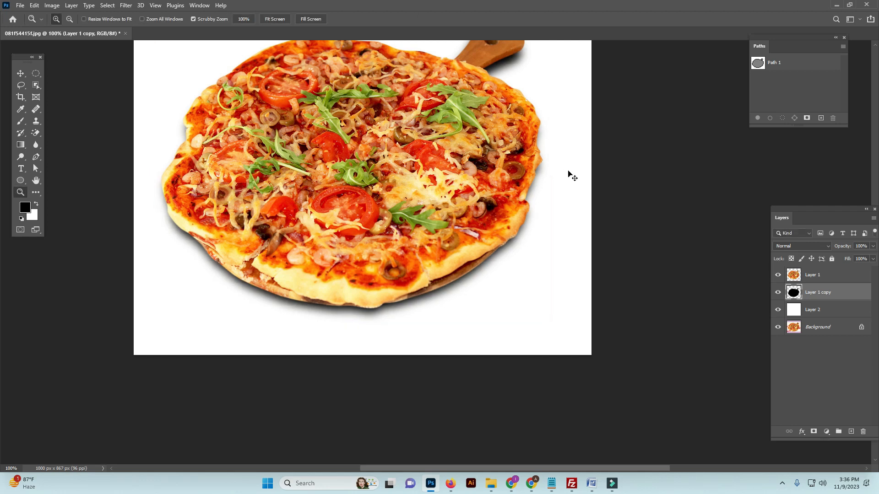
# - Free-transform the shadow layer again and scale it to 99.09%
pyautogui.hotkey('ctrl', '-')
pyautogui.hotkey('ctrl', '-')
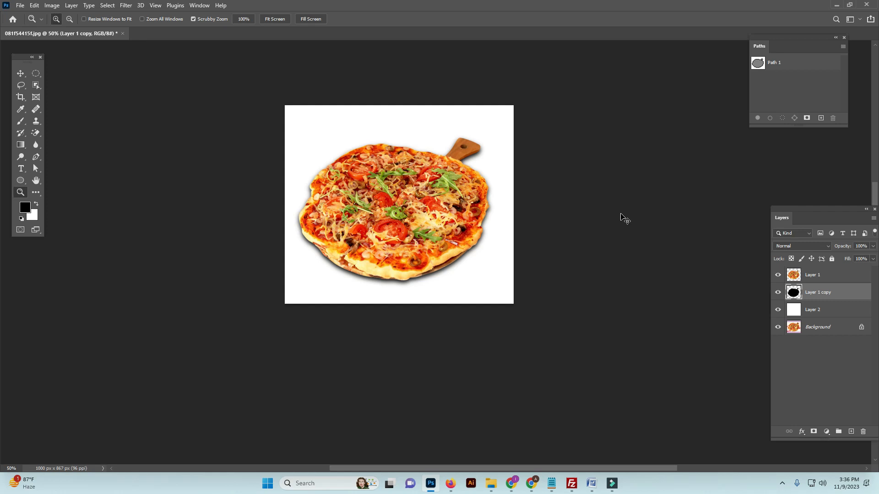
pyautogui.hotkey('ctrl', 't')
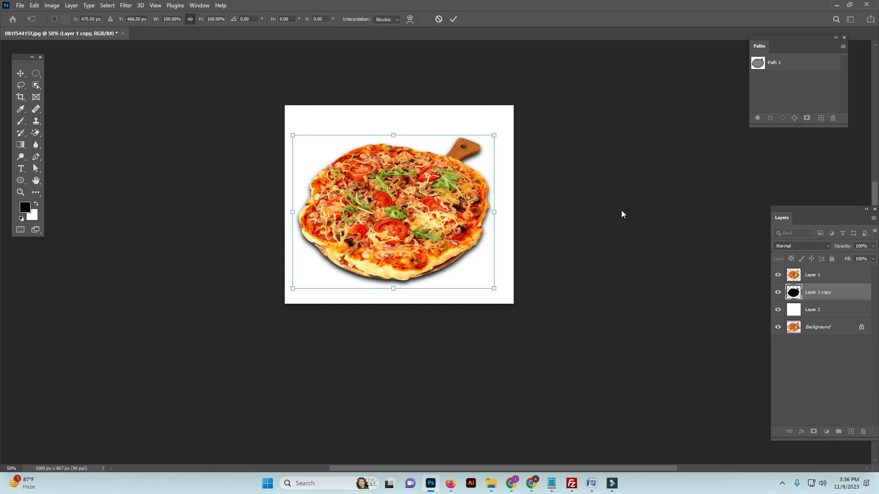
pyautogui.keyDown('ctrl'); pyautogui.click(482, 201); pyautogui.keyUp('ctrl')
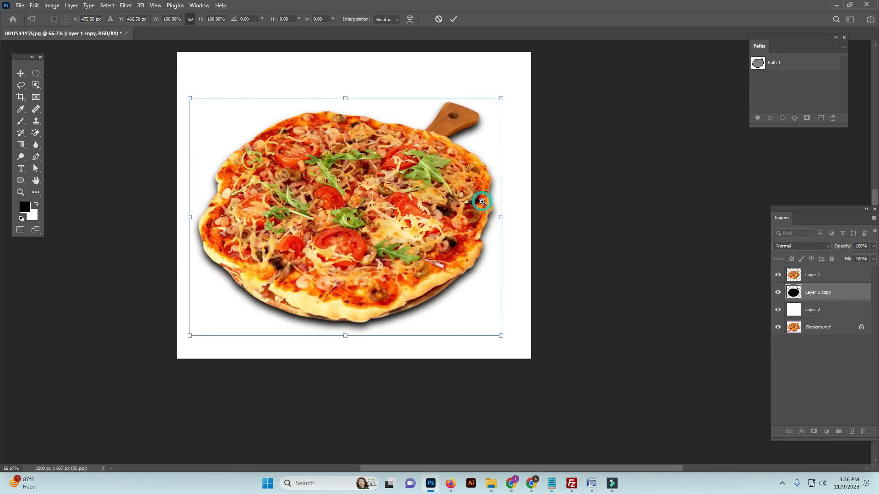
pyautogui.keyDown('ctrl'); pyautogui.click(482, 202); pyautogui.keyUp('ctrl')
pyautogui.moveTo(505, 223); pyautogui.dragTo(505, 221)
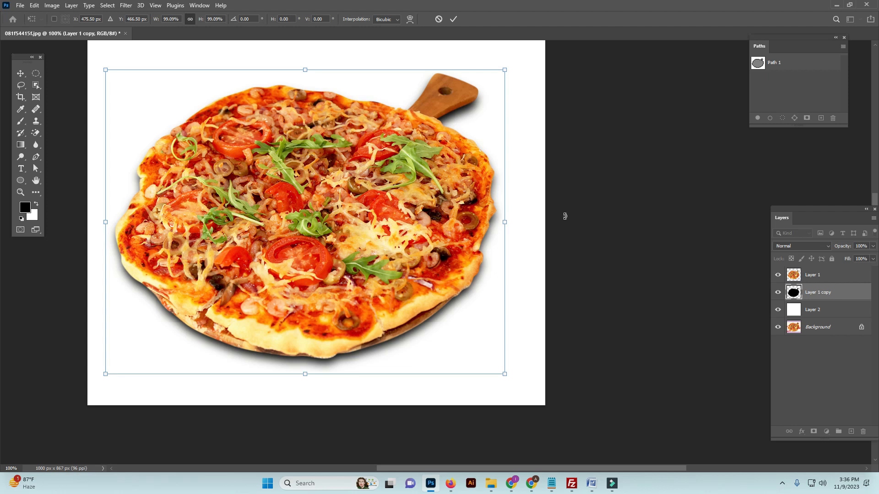
pyautogui.hotkey('ctrl', '-')
pyautogui.press('Return')
pyautogui.press('z')
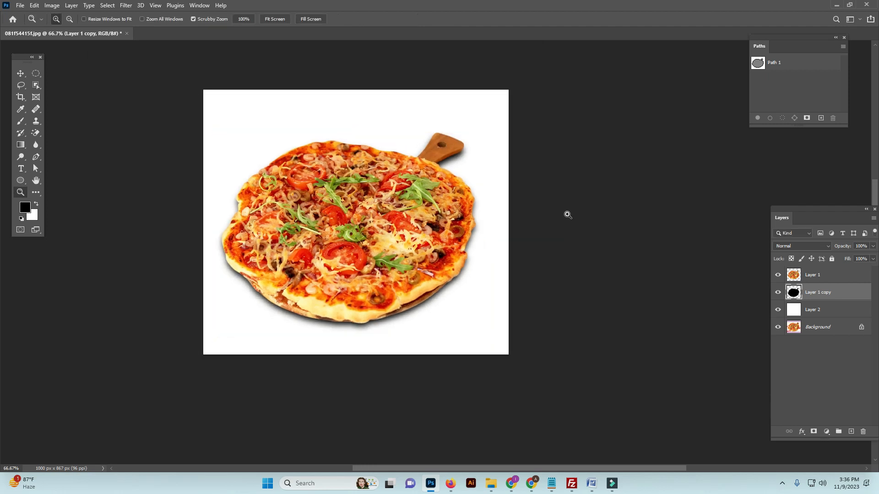
# - Rename Layer 1 copy to "Shadow" and leave no layer selected
pyautogui.hotkey('ctrl', '-')
pyautogui.hotkey('ctrl', '-')
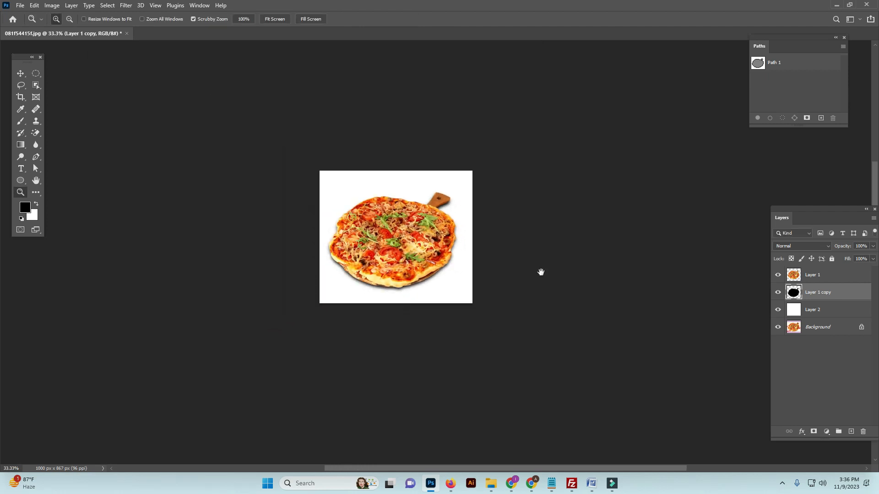
pyautogui.click(437, 285)
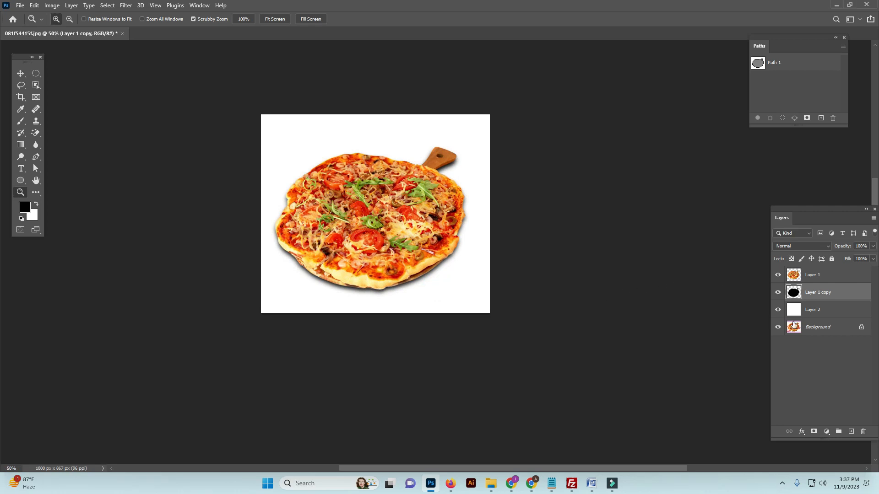
pyautogui.doubleClick(817, 292)
pyautogui.write('Shadow')
pyautogui.click(809, 377)
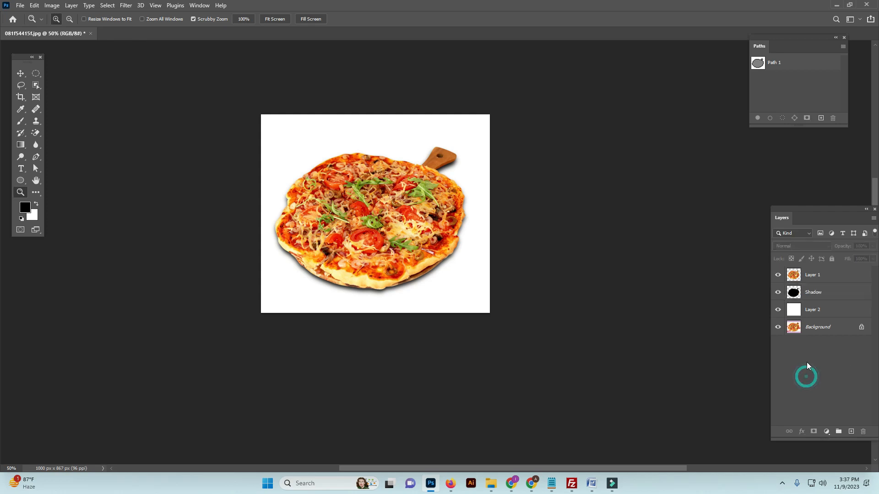
# - Set the Shadow layer's opacity to 60% and leave no layer selected
pyautogui.click(454, 285)
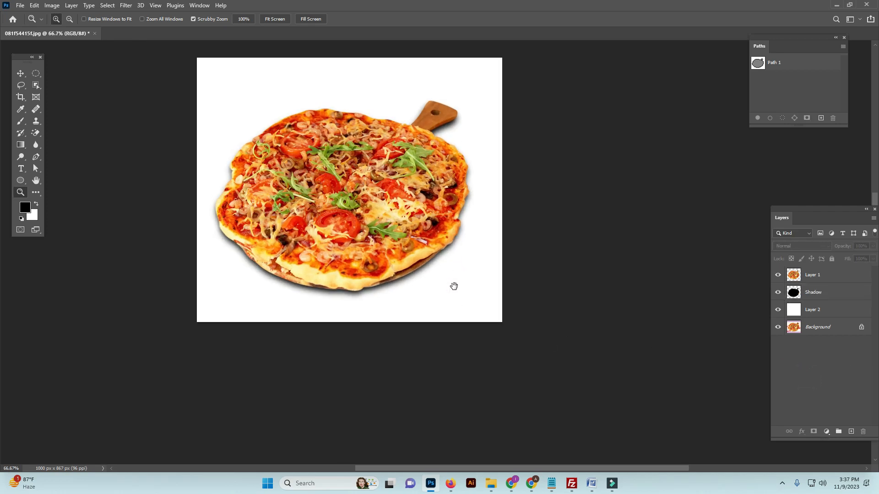
pyautogui.keyDown('alt'); pyautogui.click(442, 274); pyautogui.keyUp('alt')
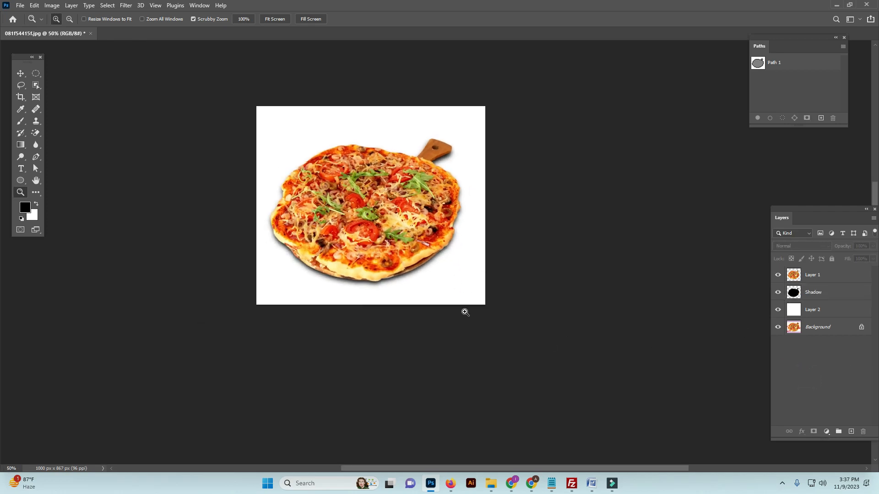
pyautogui.click(421, 298)
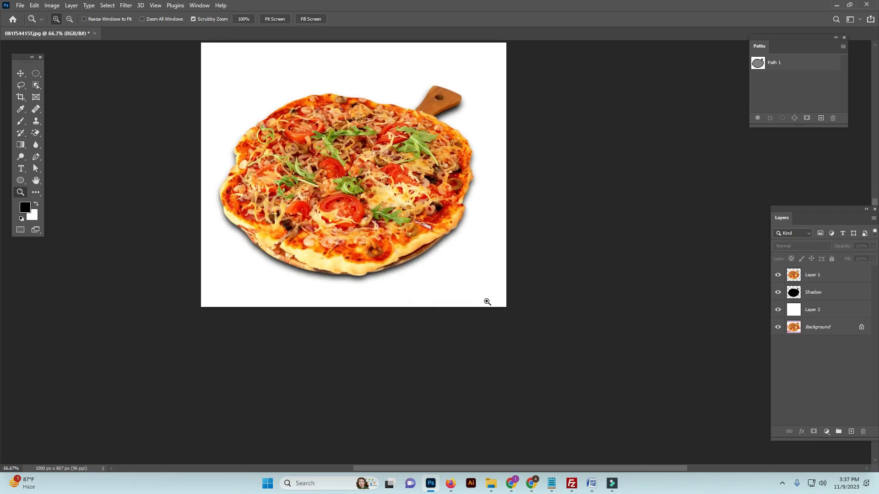
pyautogui.click(824, 295)
pyautogui.click(867, 245)
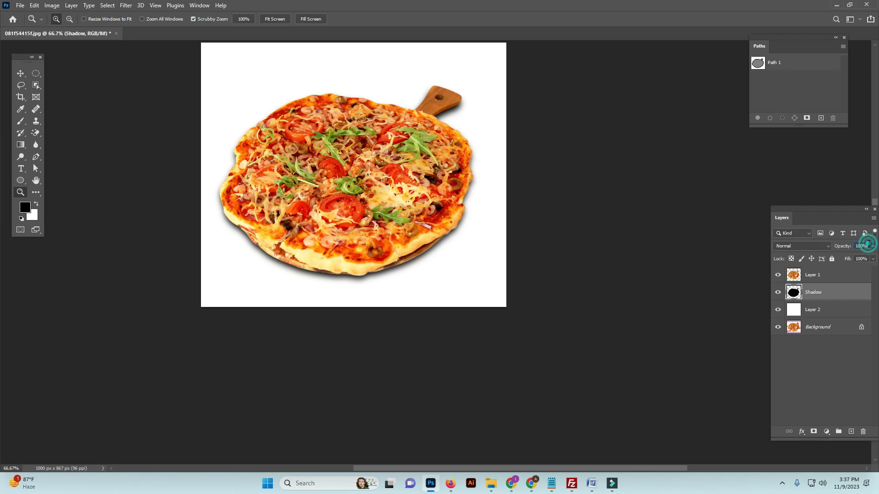
pyautogui.write('50')
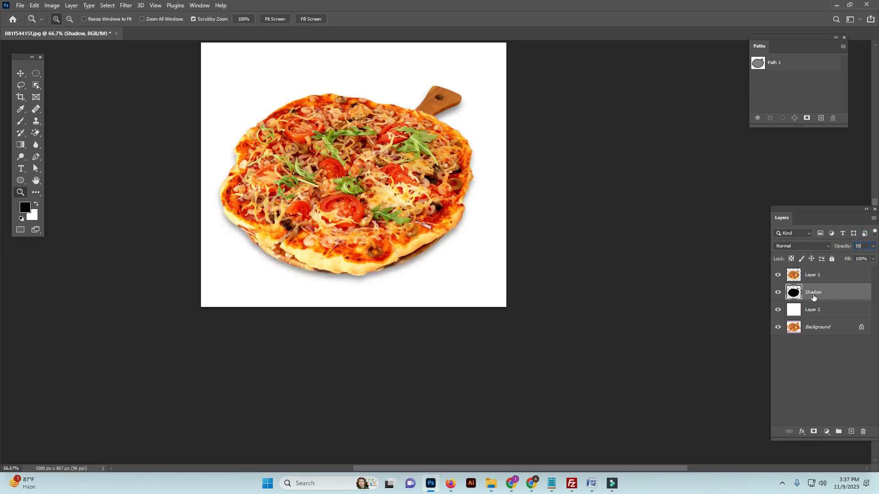
pyautogui.doubleClick(859, 246)
pyautogui.write('60')
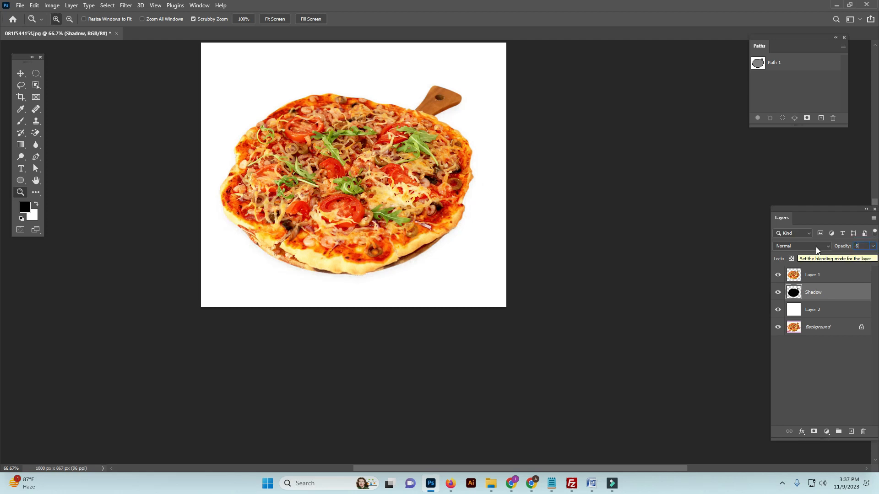
pyautogui.click(823, 383)
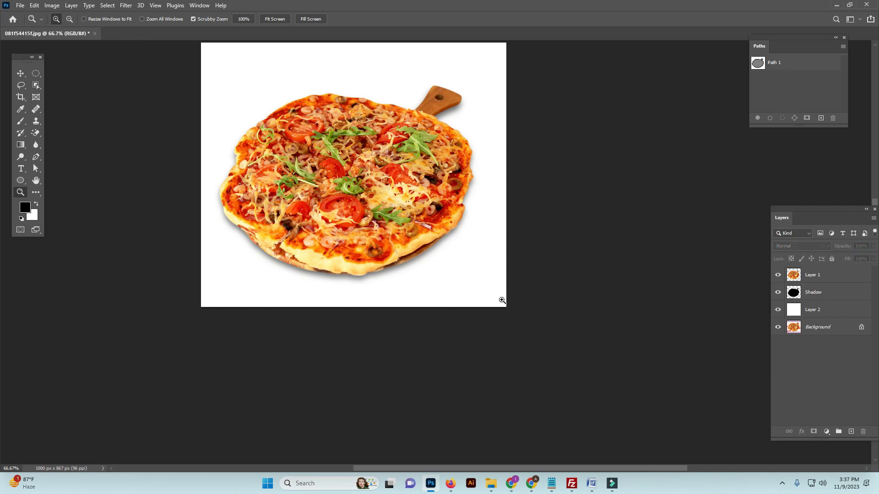
# - Nudge the Shadow layer slightly down with Free Transform, then deselect all layers
pyautogui.keyDown('alt'); pyautogui.click(505, 303); pyautogui.keyUp('alt')
pyautogui.click(824, 293)
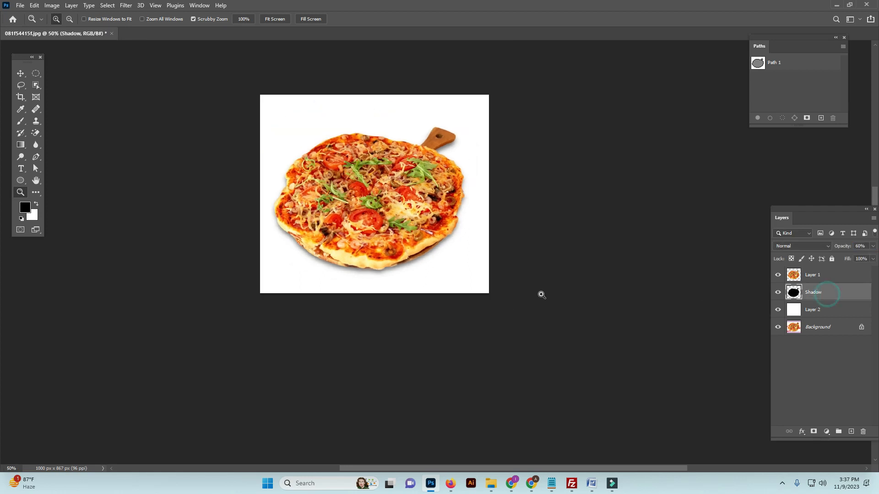
pyautogui.hotkey('ctrl', 't')
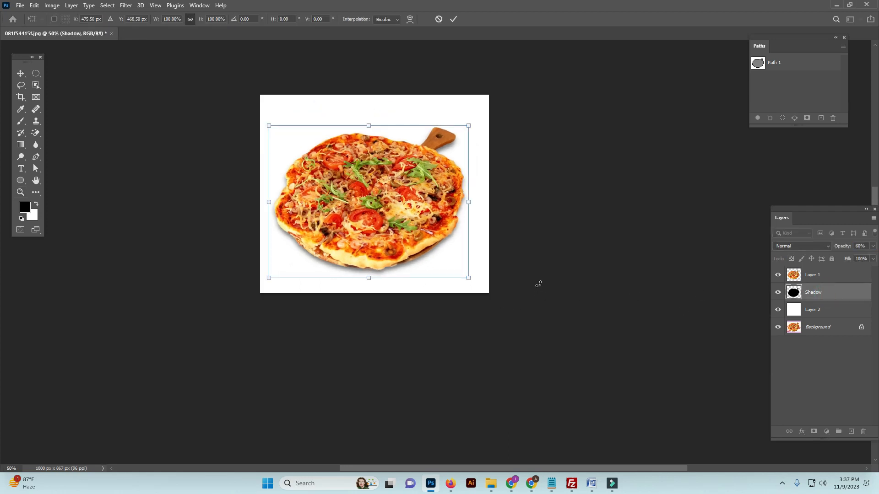
pyautogui.press('Down')
pyautogui.press('Down')
pyautogui.press('Return')
pyautogui.press('z')
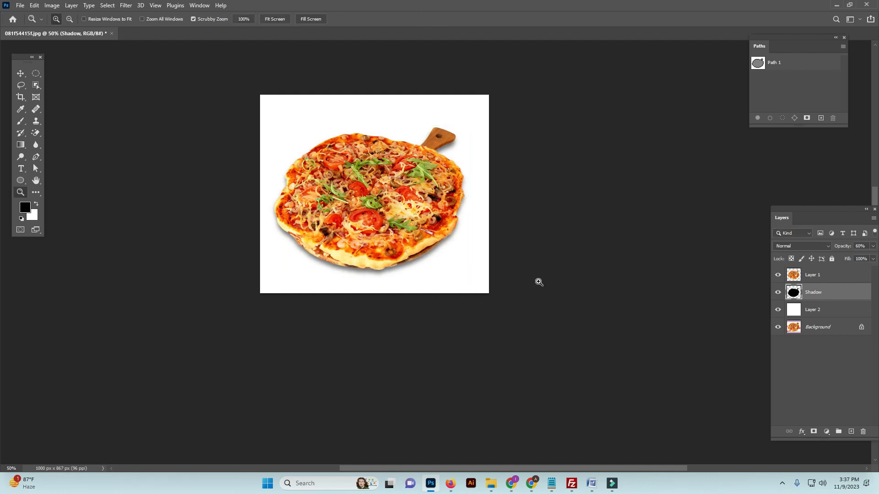
pyautogui.hotkey('ctrl', '-')
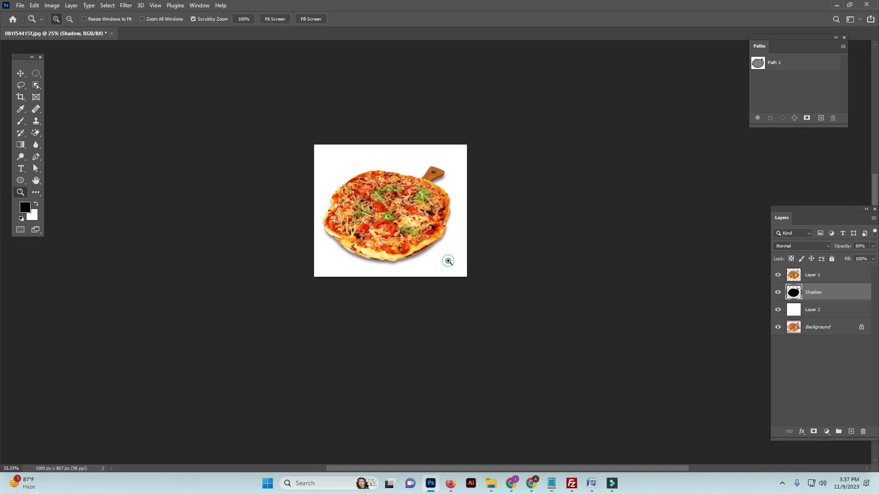
pyautogui.click(448, 261)
pyautogui.click(448, 261)
pyautogui.moveTo(490, 274); pyautogui.dragTo(520, 309)
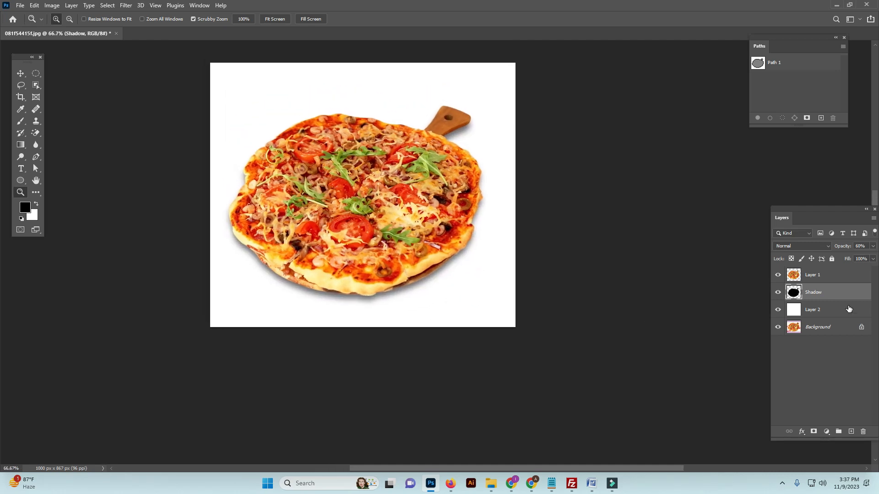
pyautogui.click(827, 364)
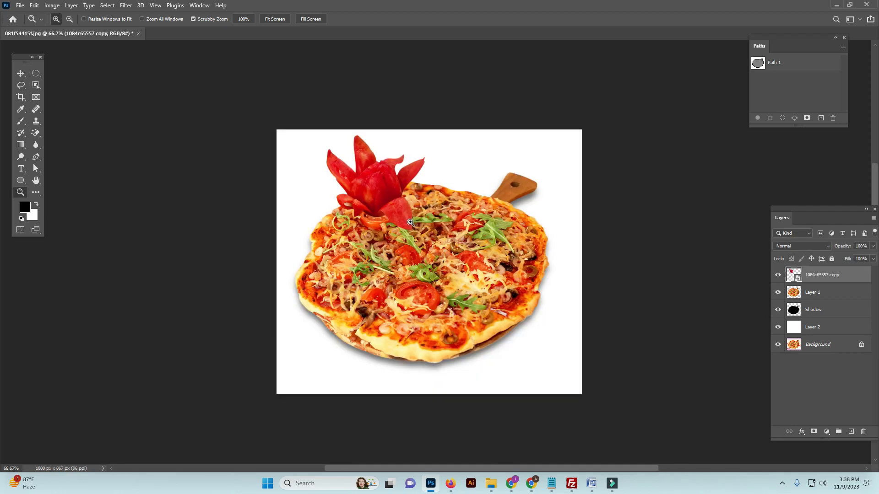
# - Add a new layer above Layer 1 and paint one soft black dab under the red flower's base with a 90 px brush
pyautogui.click(410, 223)
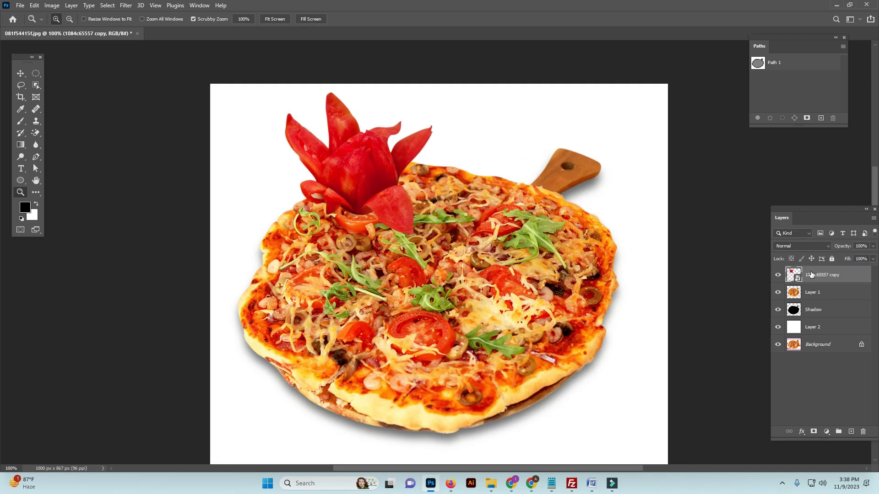
pyautogui.click(840, 291)
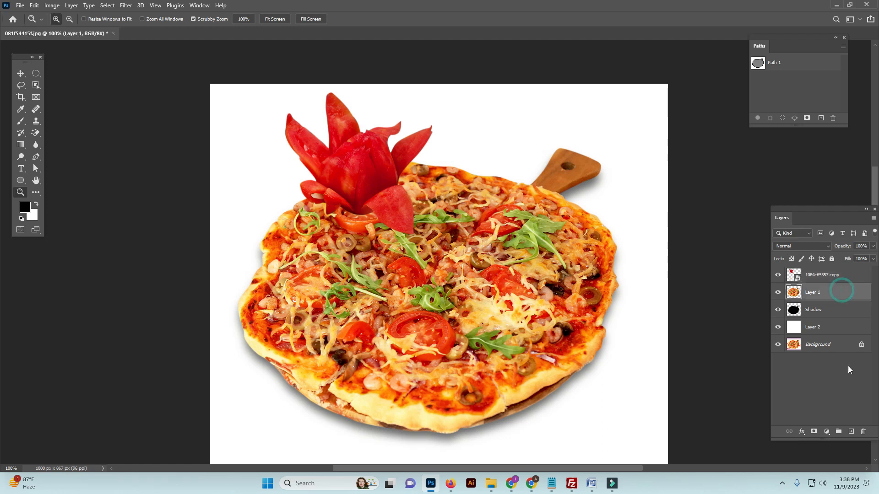
pyautogui.click(851, 431)
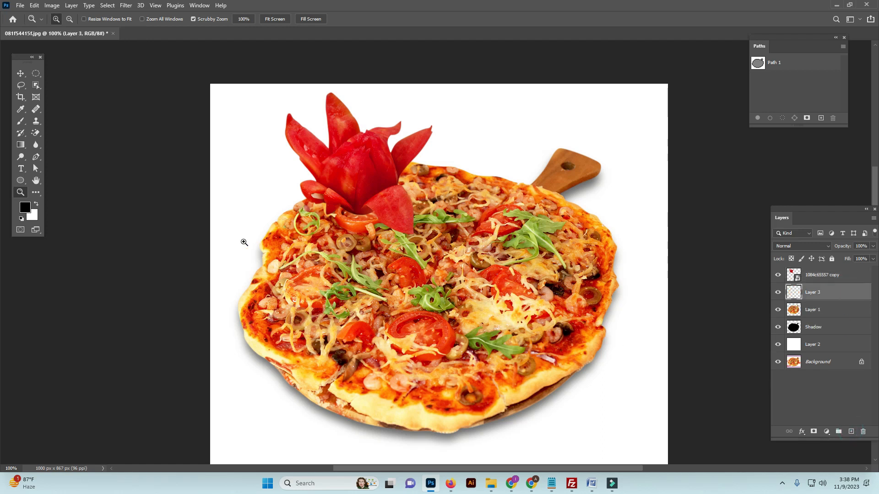
pyautogui.click(21, 121)
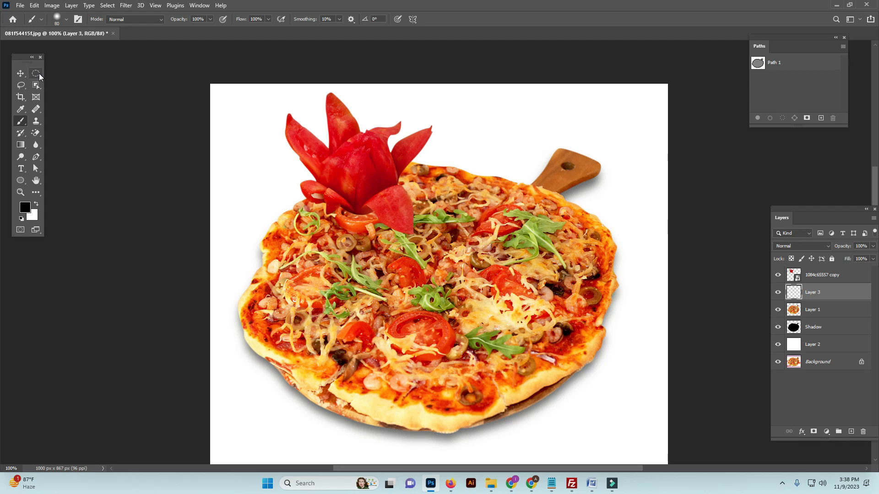
pyautogui.scroll(3, 363, 217)
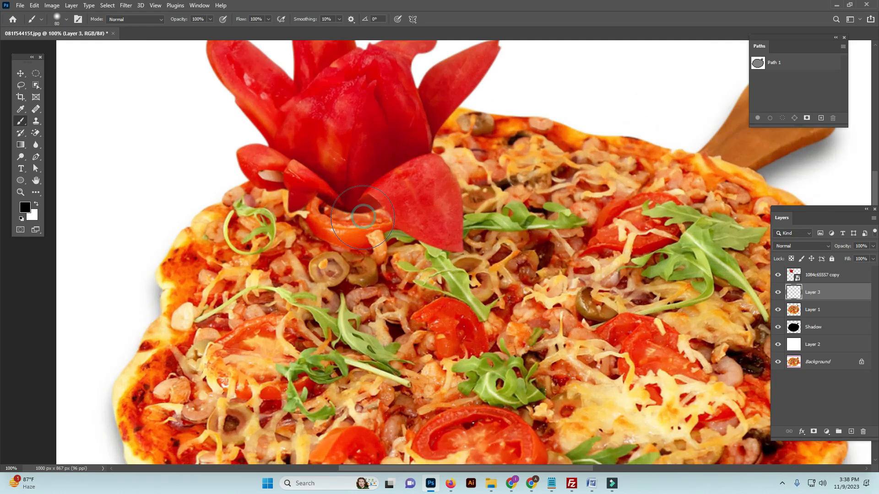
pyautogui.press(']')
pyautogui.click(350, 206)
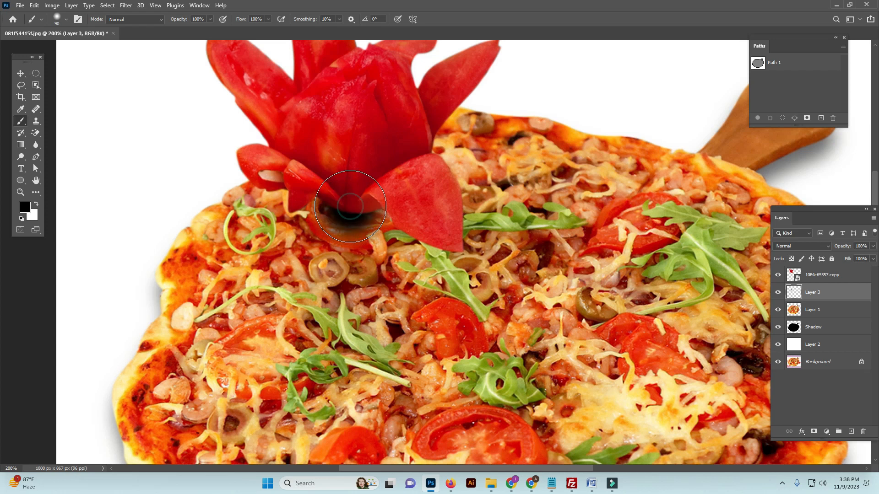
# - Free-transform the black dab to about 83.70% width and 14.93% height, and nudge it into place beneath the flower's base
pyautogui.hotkey('ctrl', 't')
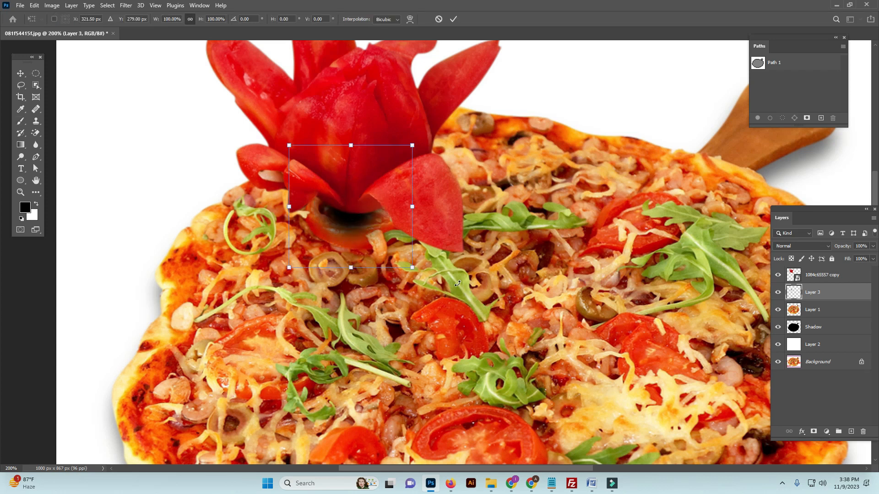
pyautogui.moveTo(350, 147)
pyautogui.mouseDown()
pyautogui.moveTo(347, 241)
pyautogui.moveTo(361, 216)
pyautogui.mouseUp()
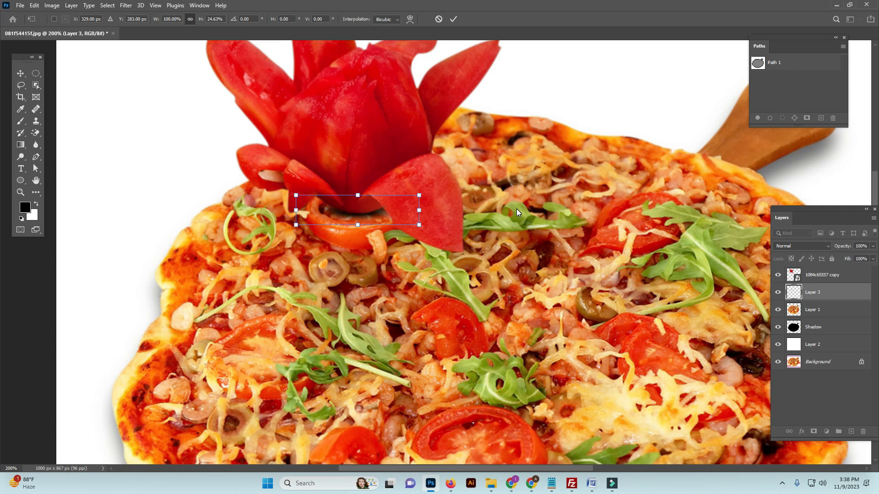
pyautogui.press('Left')
pyautogui.press('Down')
pyautogui.press('Down')
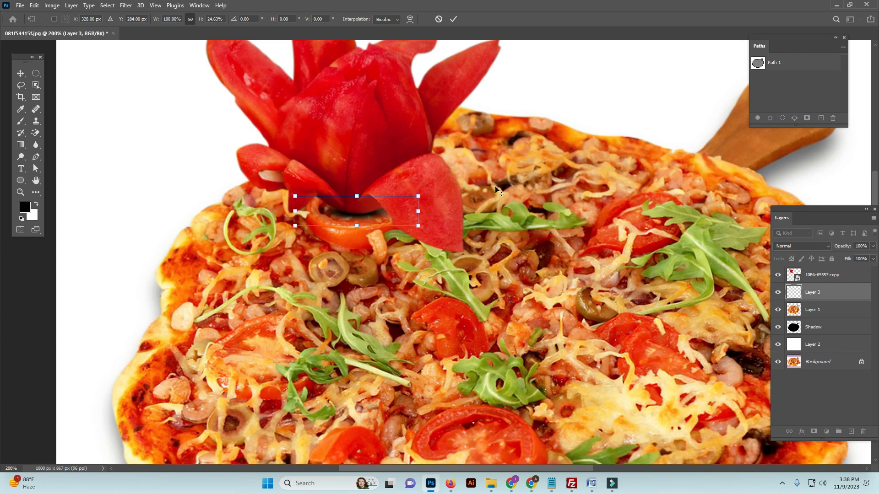
pyautogui.moveTo(419, 211); pyautogui.dragTo(407, 210)
pyautogui.moveTo(357, 197); pyautogui.dragTo(361, 215)
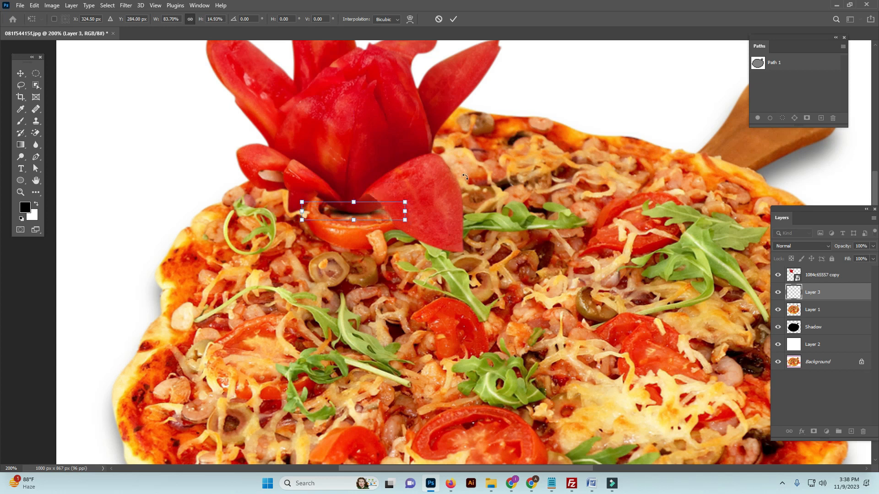
pyautogui.press('Down')
pyautogui.press('Down')
pyautogui.press('Right')
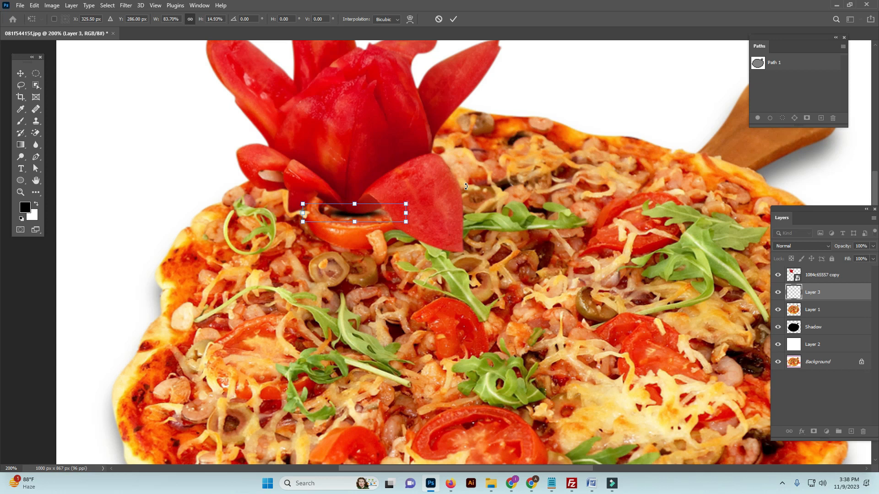
pyautogui.press('Return')
pyautogui.press('b')
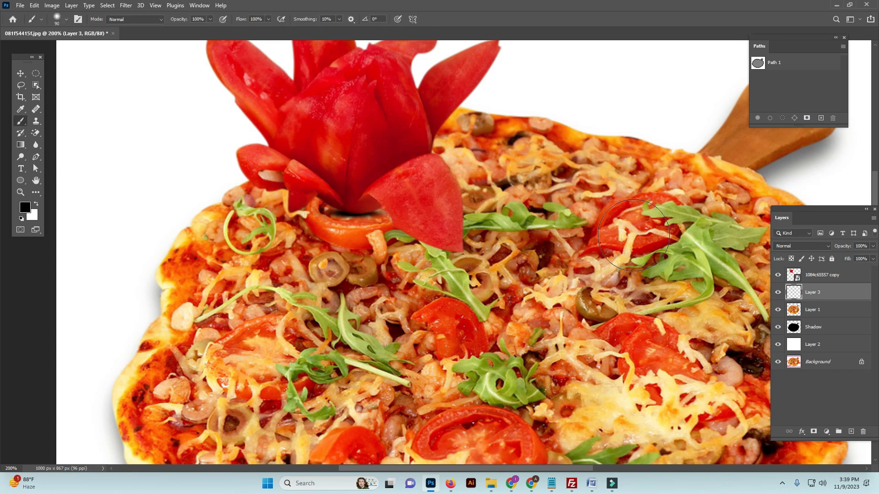
# - Set the opacity of Layer 3, the flower's contact shadow, to 70%
pyautogui.click(860, 246)
pyautogui.write('40')
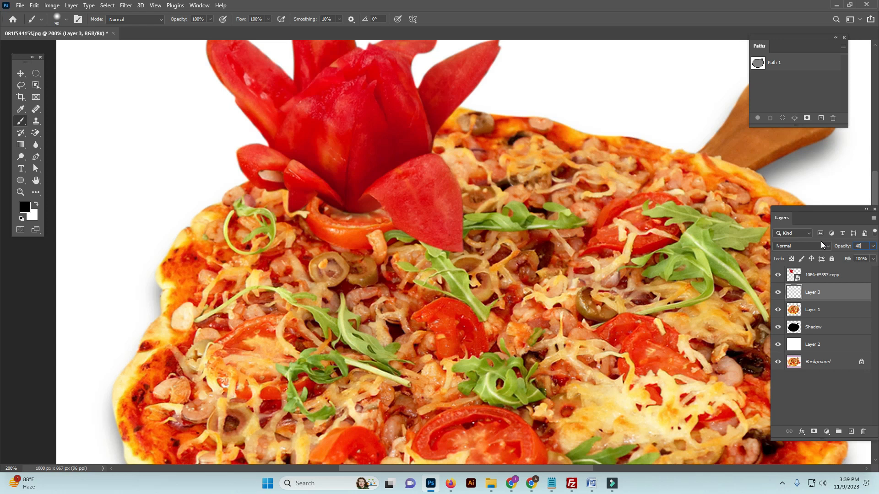
pyautogui.click(872, 250)
pyautogui.write('70')
pyautogui.press('Return')
# - Stretch the flower's contact shadow to 120% height with Free Transform and nudge it to X 328 px, Y 285 px
pyautogui.hotkey('ctrl', 't')
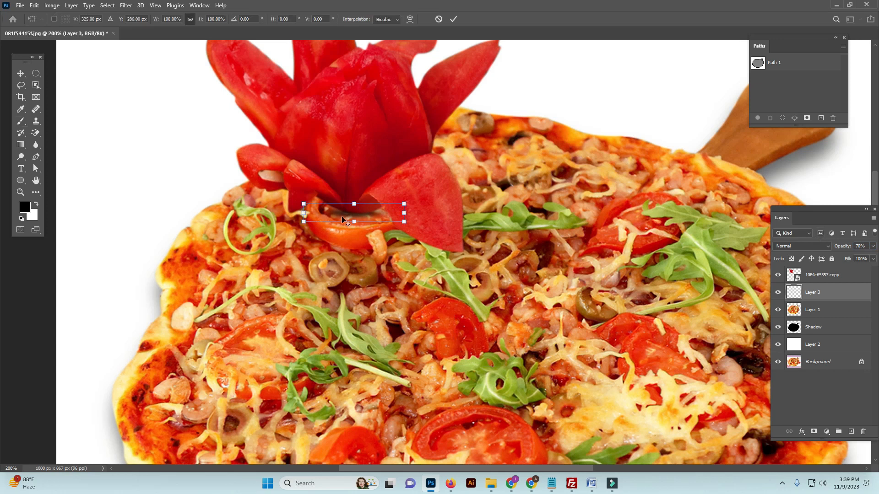
pyautogui.moveTo(354, 222); pyautogui.dragTo(353, 225)
pyautogui.hotkey('ctrl', 'z')
pyautogui.press('Up')
pyautogui.press('Up')
pyautogui.press('Up')
pyautogui.press('Up')
pyautogui.press('Up')
pyautogui.press('Right')
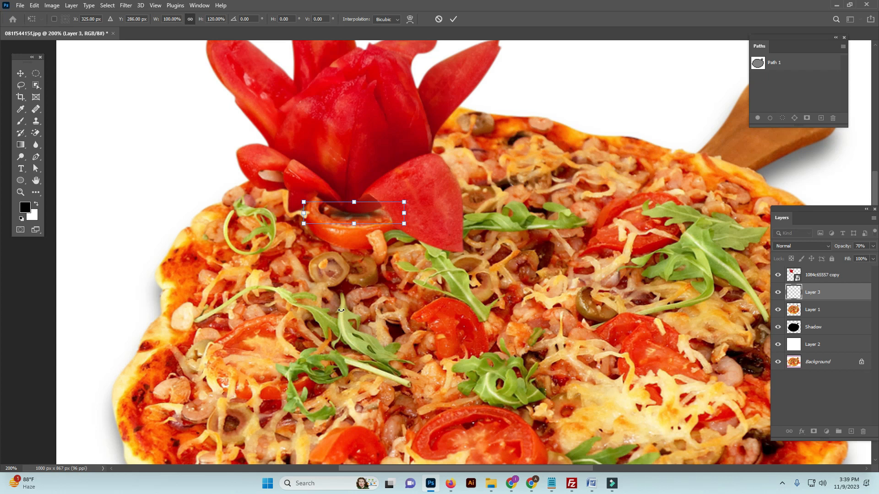
pyautogui.press('Right')
pyautogui.press('Down')
pyautogui.press('Left')
pyautogui.press('Down')
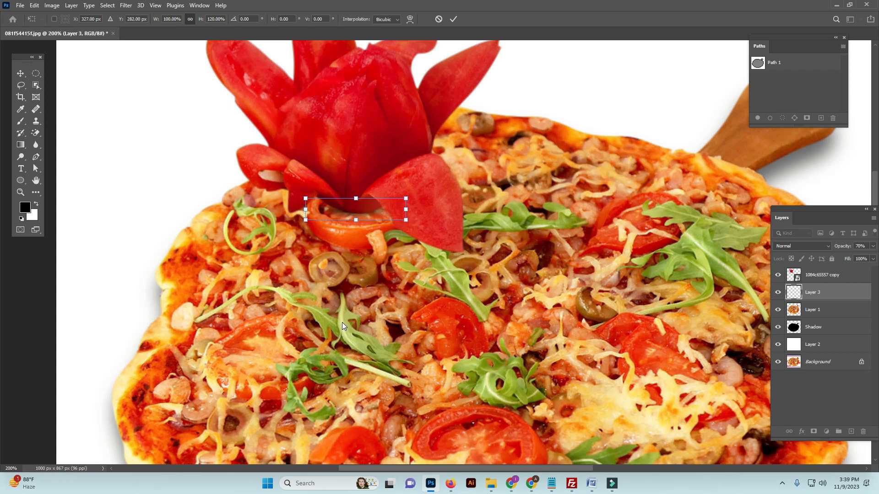
pyautogui.press('Right')
pyautogui.press('Right')
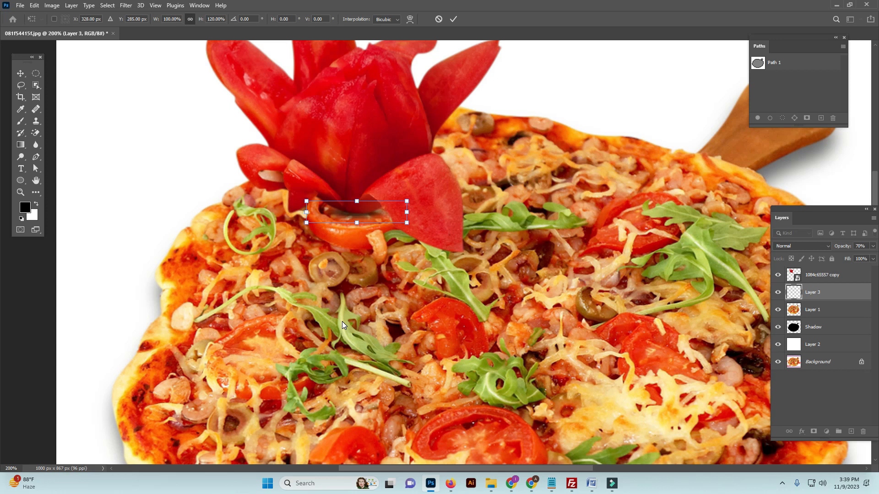
pyautogui.press('Return')
pyautogui.press('b')
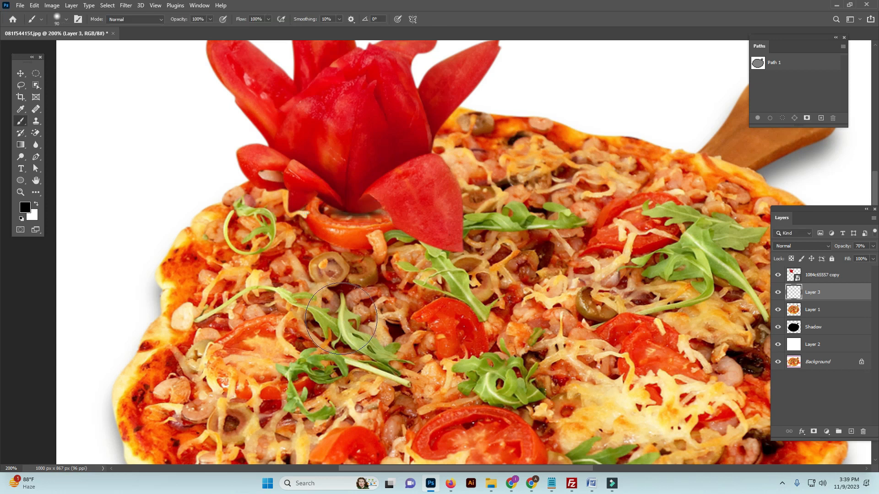
# - Save the layered document as the Photoshop file 081f54415f in the Images folder, replacing the existing file and keeping Maximize Compatibility on
pyautogui.hotkey('ctrl', '1')
pyautogui.hotkey('ctrl', '-')
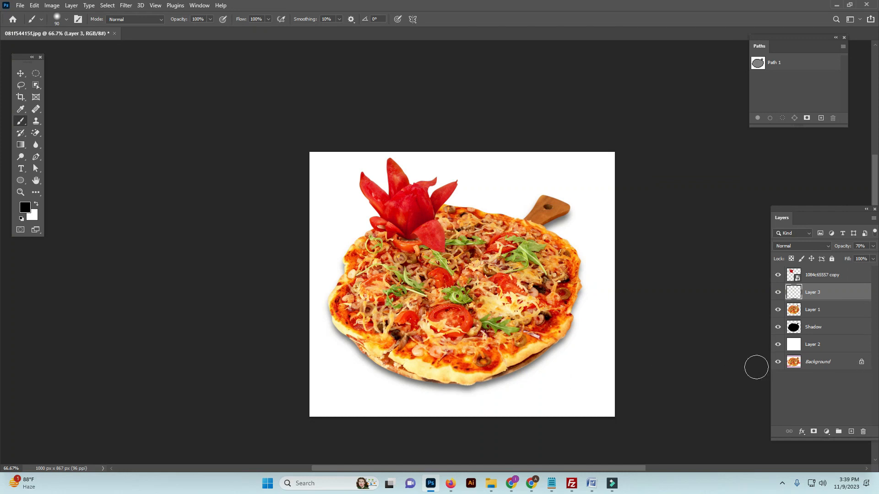
pyautogui.keyDown('ctrl'); pyautogui.click(569, 349); pyautogui.keyUp('ctrl')
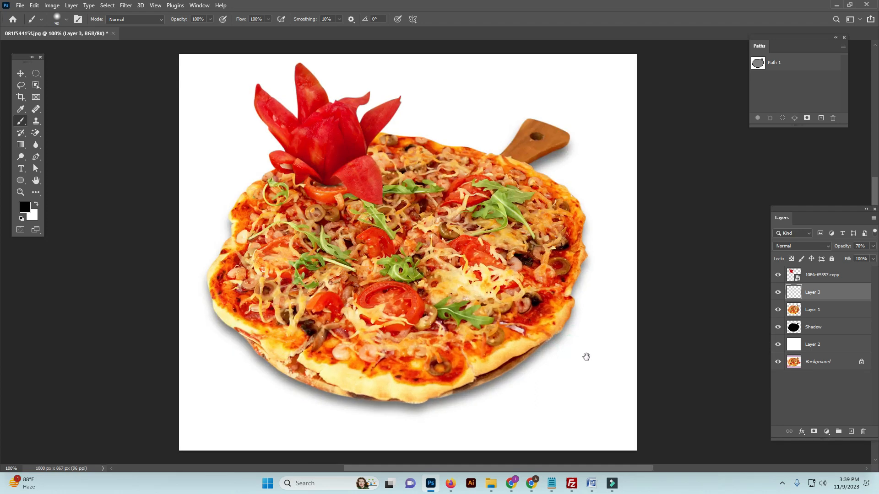
pyautogui.moveTo(592, 363); pyautogui.dragTo(597, 288)
pyautogui.moveTo(360, 271); pyautogui.dragTo(449, 270)
pyautogui.hotkey('ctrl', '-')
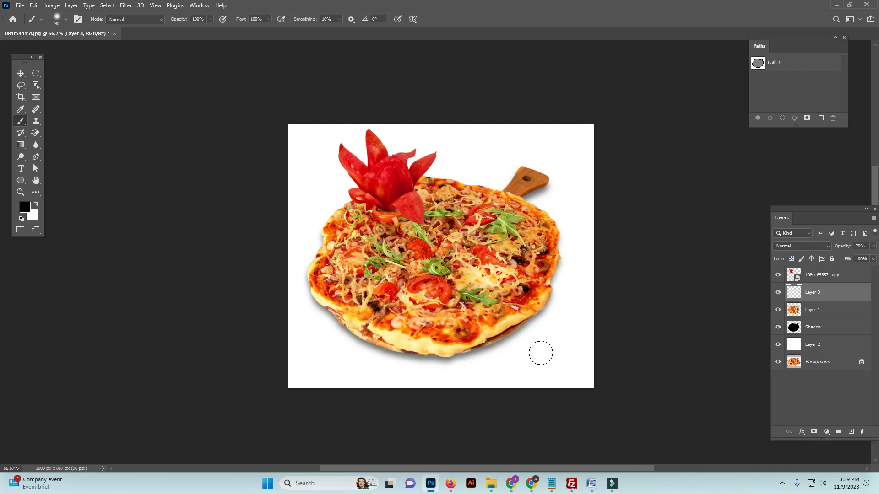
pyautogui.hotkey('ctrl', 'shift', 's')
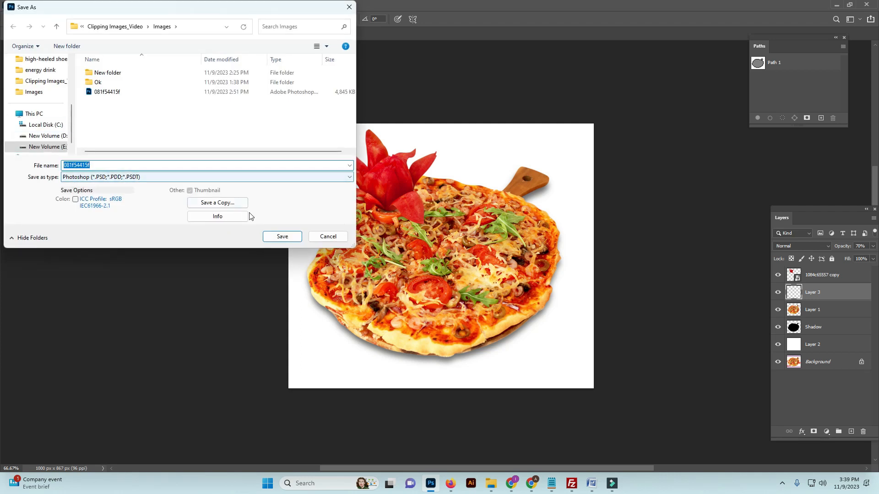
pyautogui.click(281, 238)
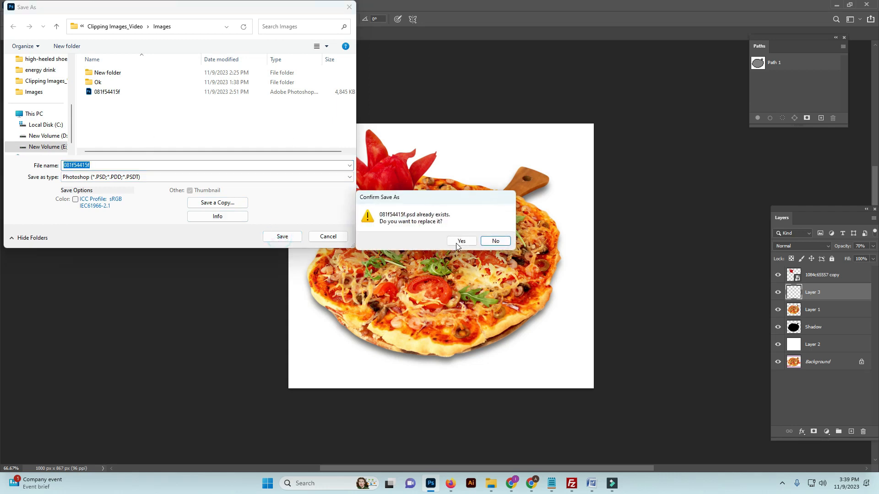
pyautogui.click(461, 242)
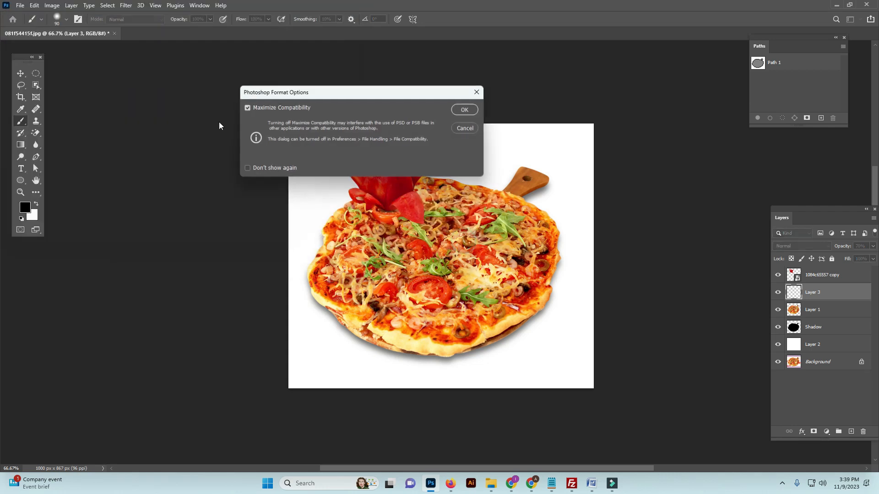
pyautogui.click(466, 110)
# - Hide the Background and Layer 2, and save a transparent PNG copy named 081f54415f copy with the large file size option
pyautogui.moveTo(776, 366); pyautogui.dragTo(779, 349)
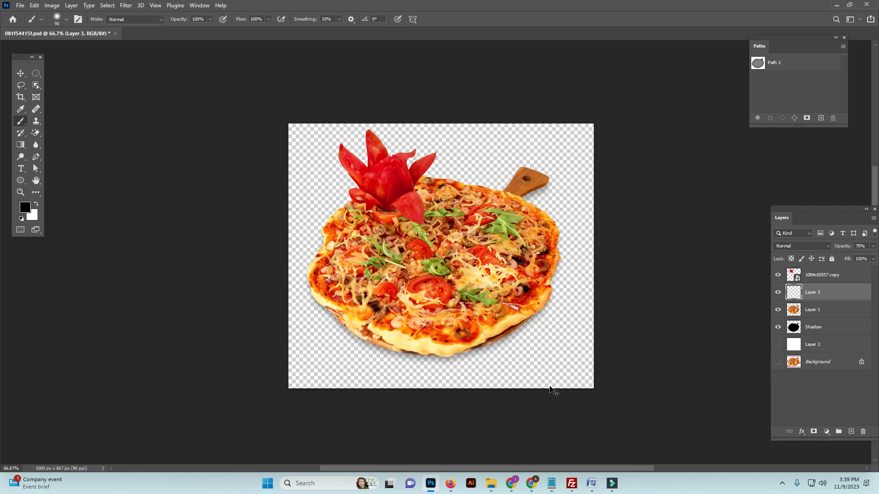
pyautogui.hotkey('ctrl', 'shift', 's')
pyautogui.click(224, 205)
pyautogui.click(109, 177)
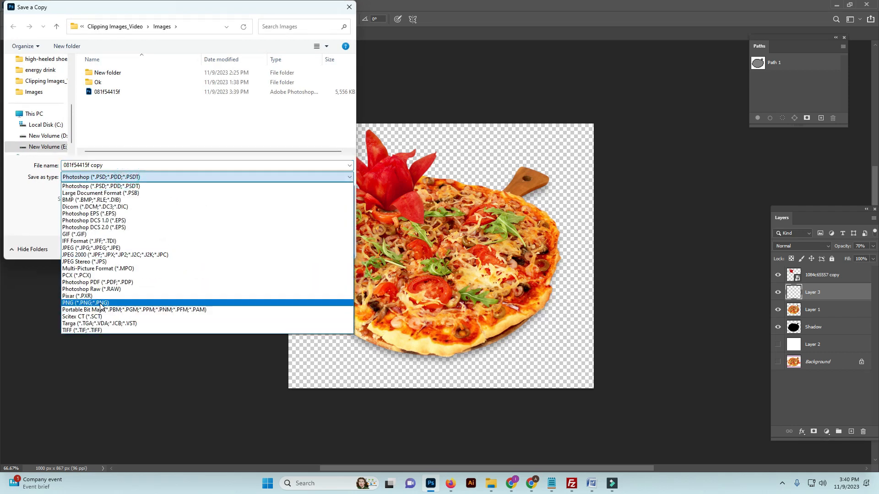
pyautogui.click(100, 306)
pyautogui.click(284, 248)
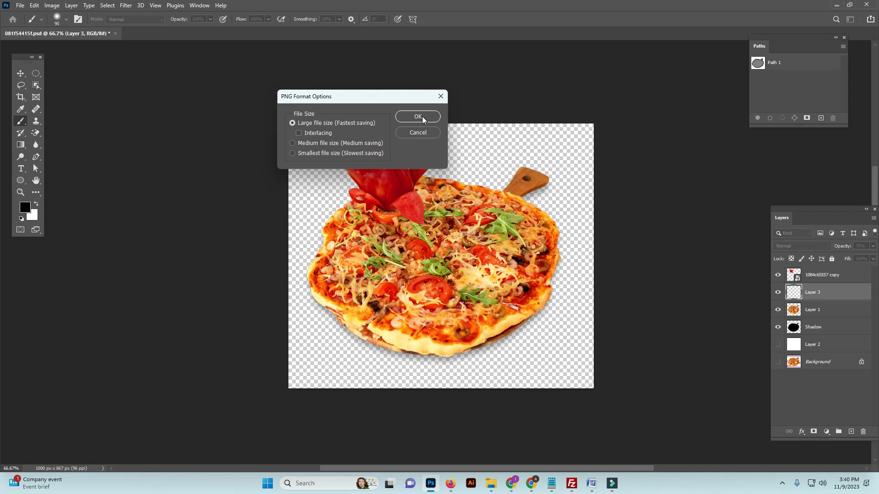
pyautogui.click(422, 117)
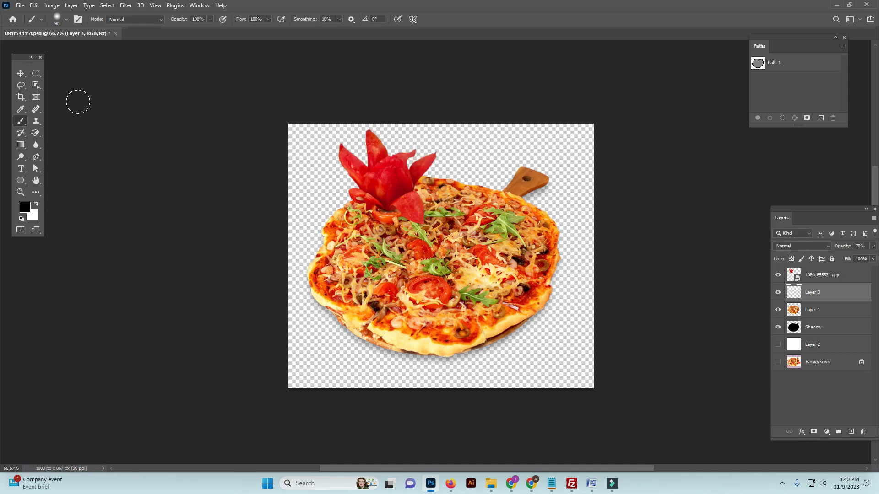
pyautogui.click(612, 483)
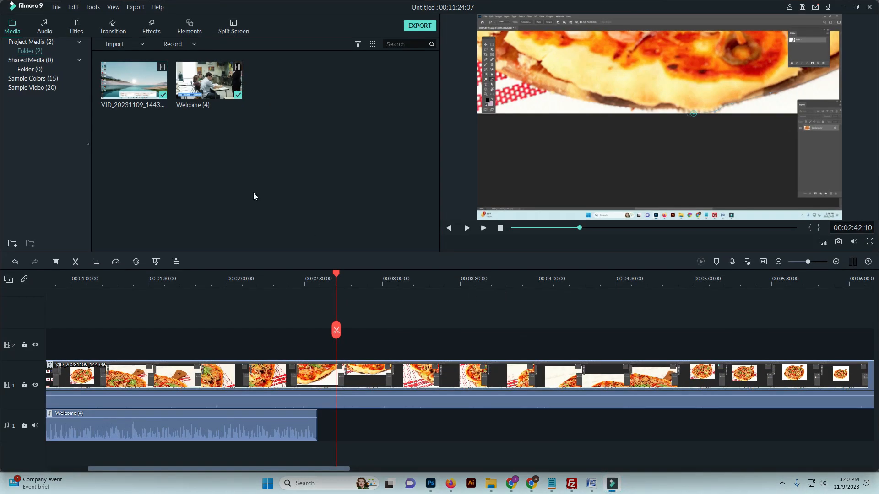
pyautogui.click(192, 43)
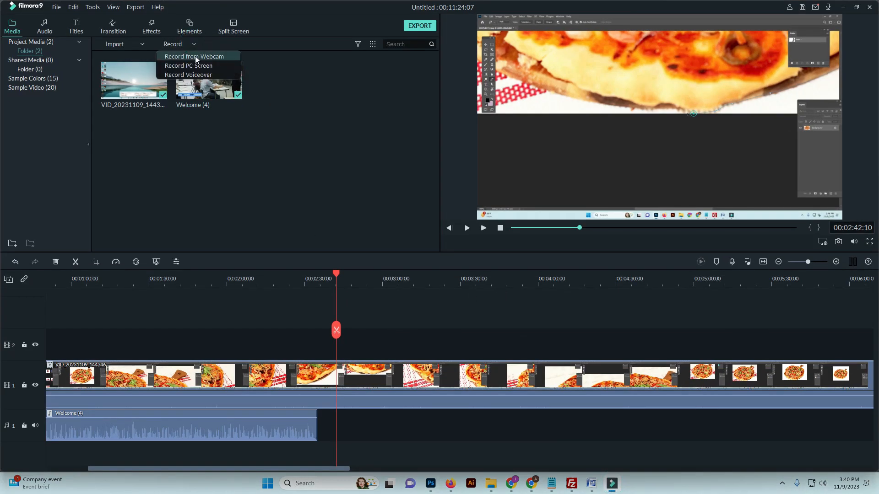
pyautogui.click(197, 66)
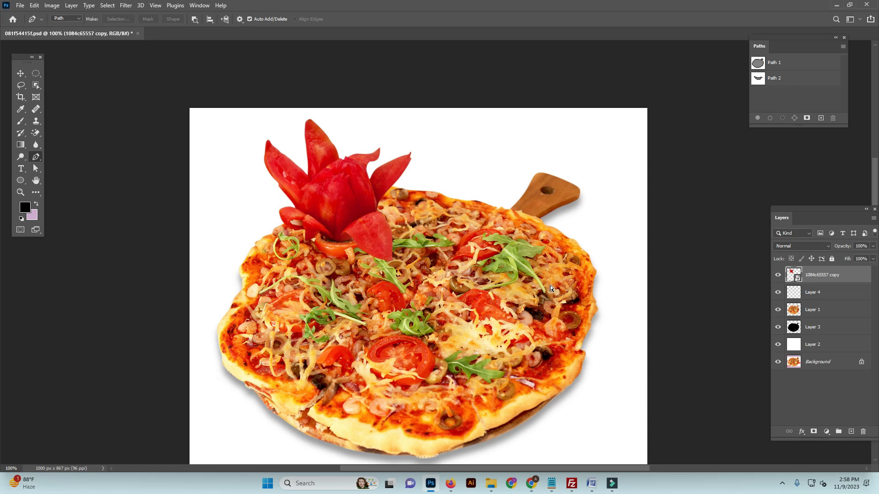
# - Hide the white Layer 2 and the Background layer, leaving the pizza, flower and shadows on transparency
pyautogui.hotkey('ctrl', '-')
pyautogui.hotkey('ctrl', '-')
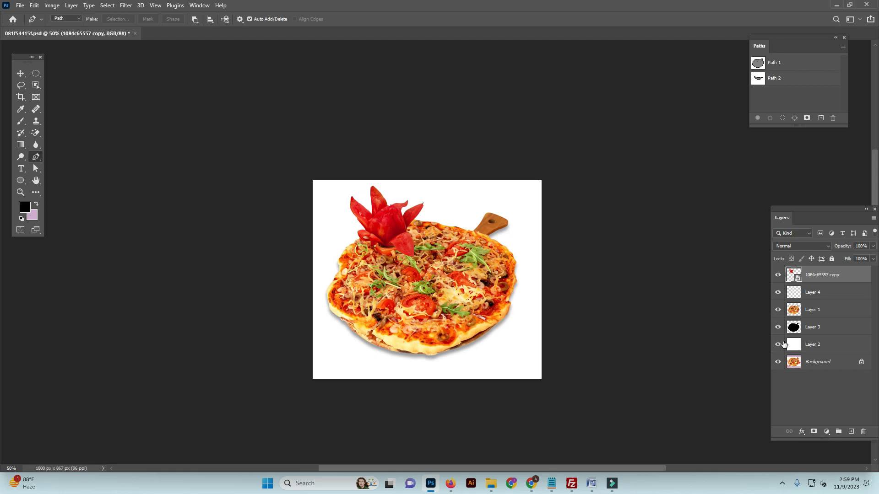
pyautogui.moveTo(778, 345); pyautogui.dragTo(777, 362)
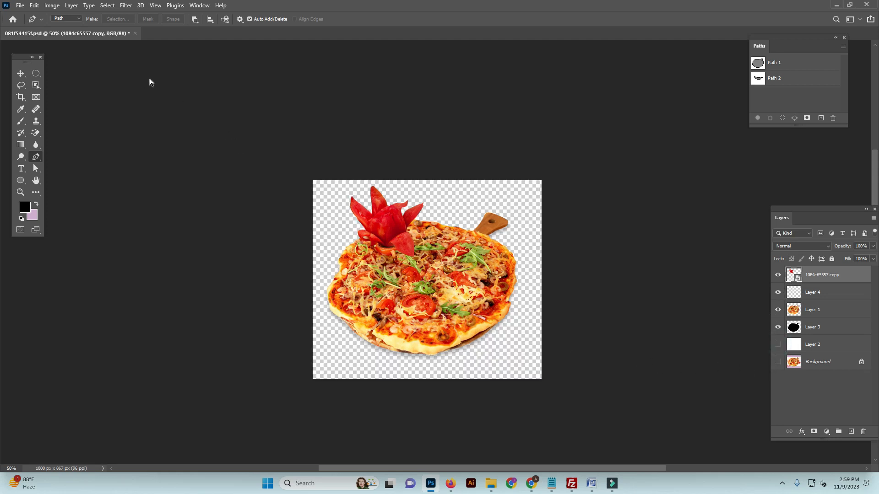
# - Save a copy of the transparent composition as a PNG named 081f54415f copy in the Images folder, using the large file size option
pyautogui.hotkey('ctrl', 'shift', 's')
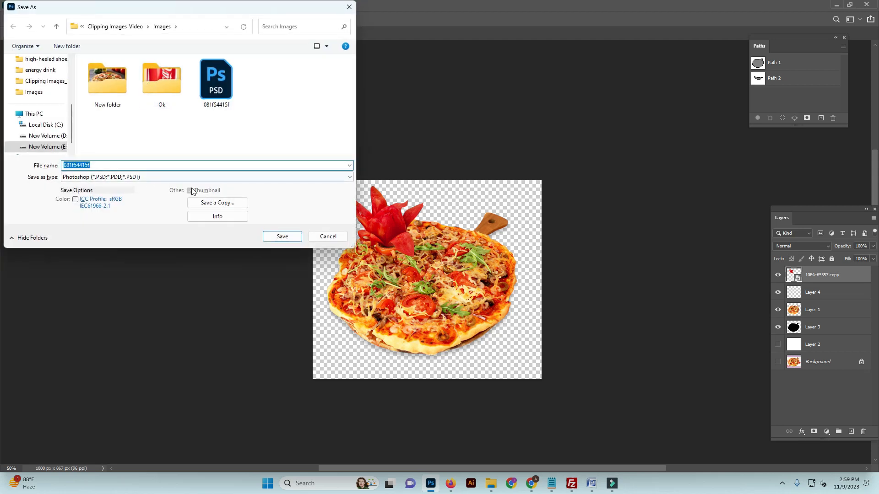
pyautogui.click(217, 203)
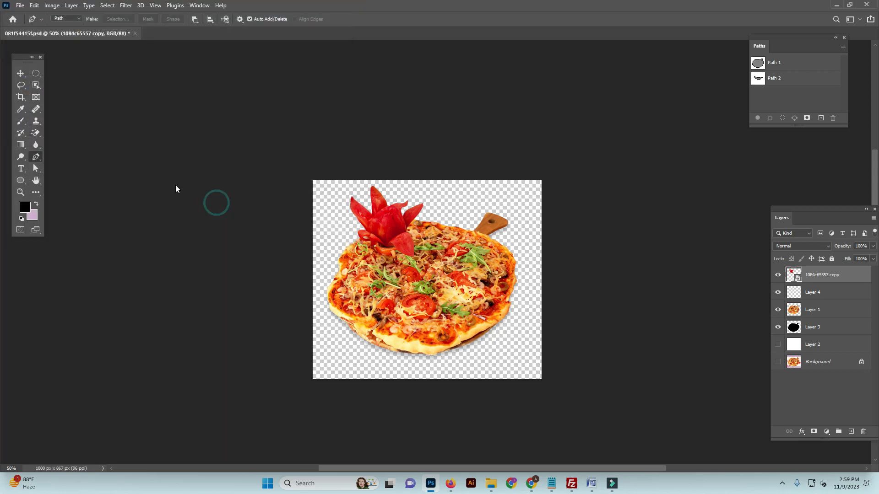
pyautogui.click(175, 177)
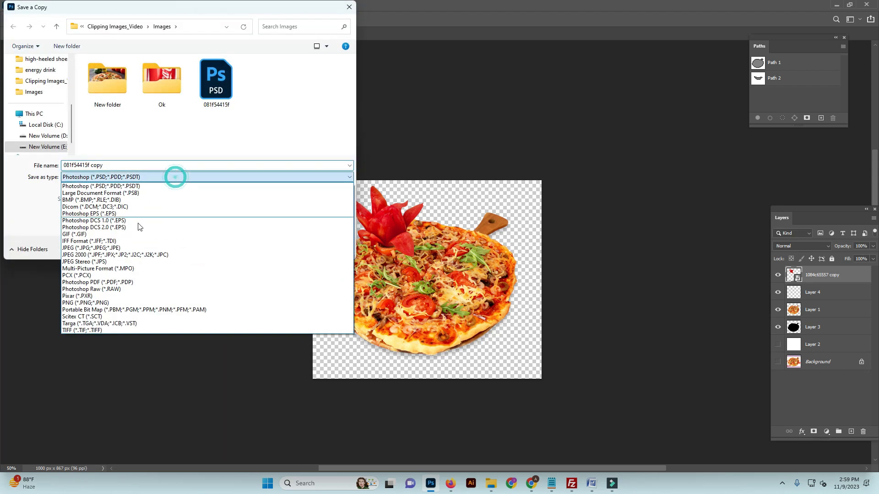
pyautogui.click(115, 248)
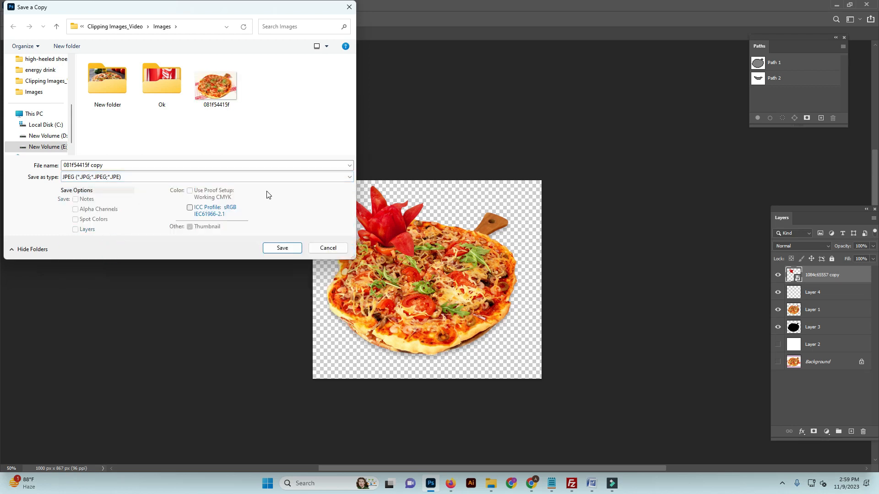
pyautogui.click(140, 177)
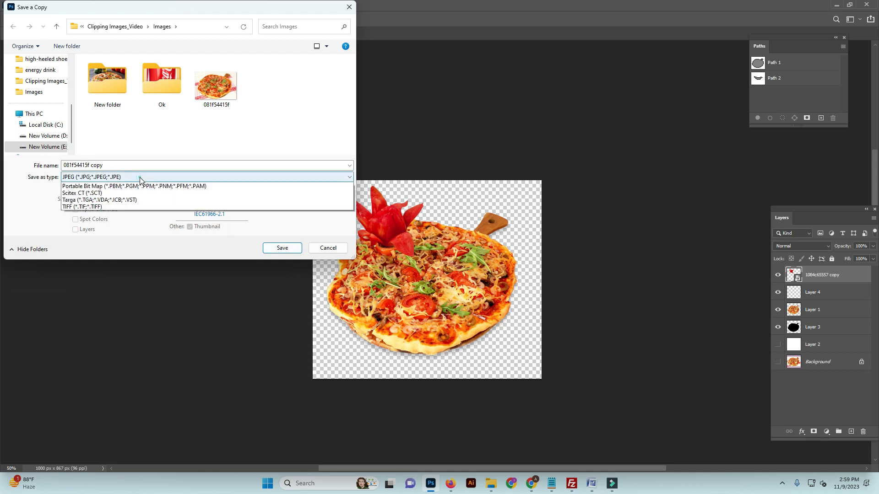
pyautogui.click(102, 304)
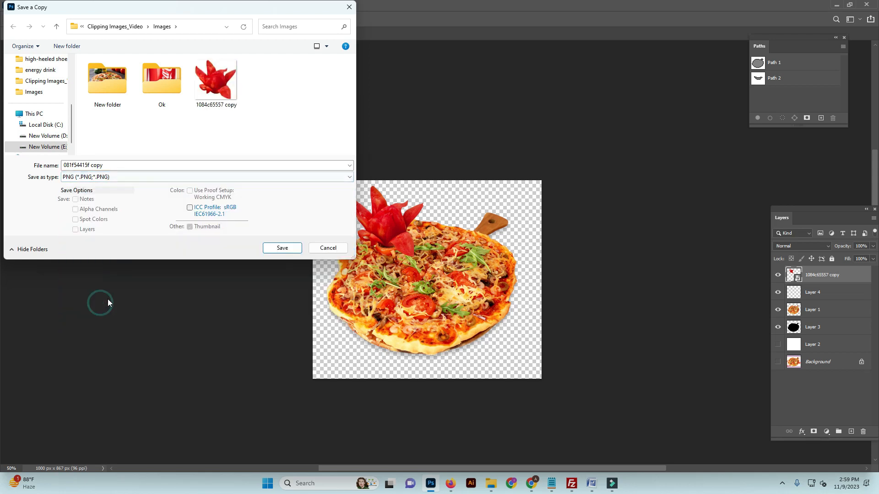
pyautogui.click(283, 249)
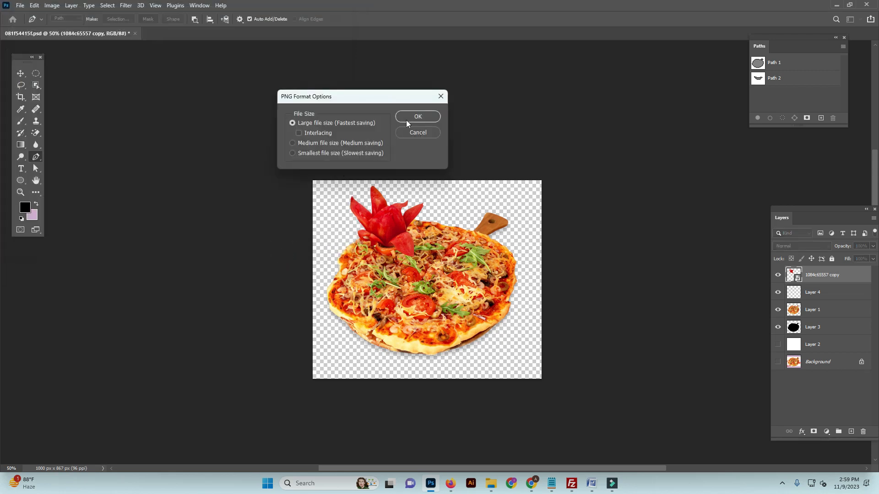
pyautogui.click(422, 114)
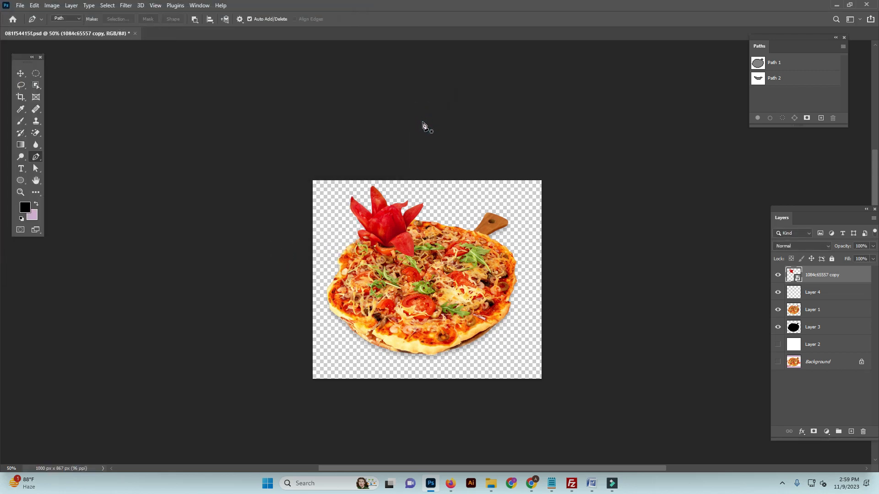
pyautogui.click(614, 489)
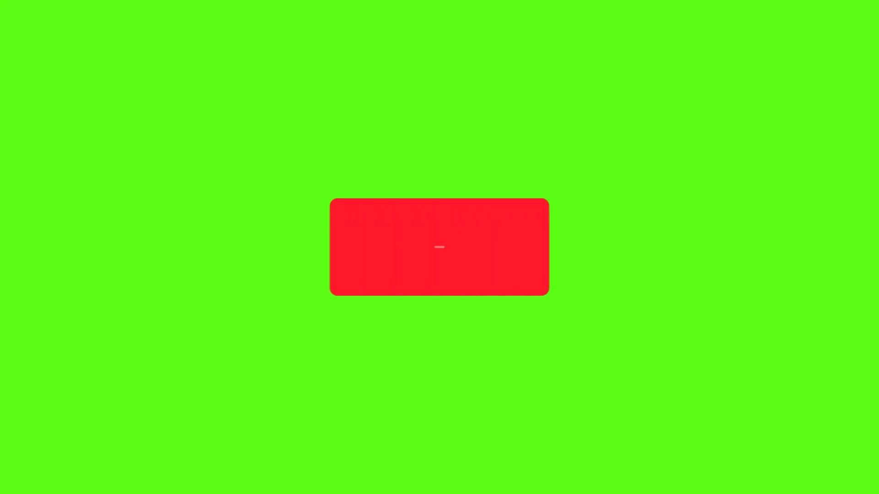